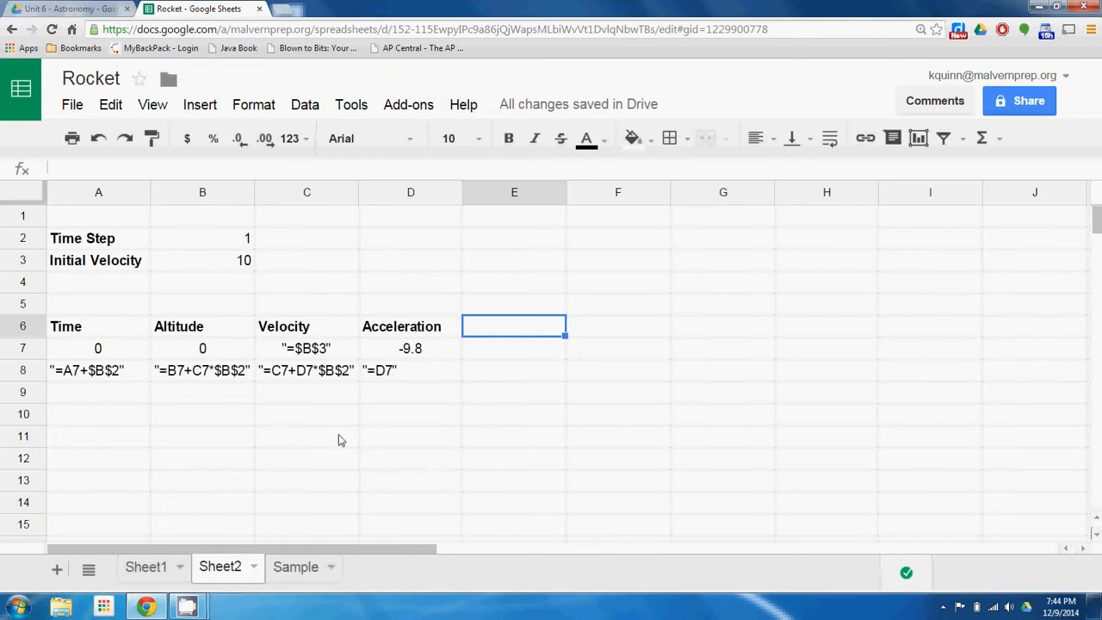
drag(319, 434, 235, 401)
click(235, 398)
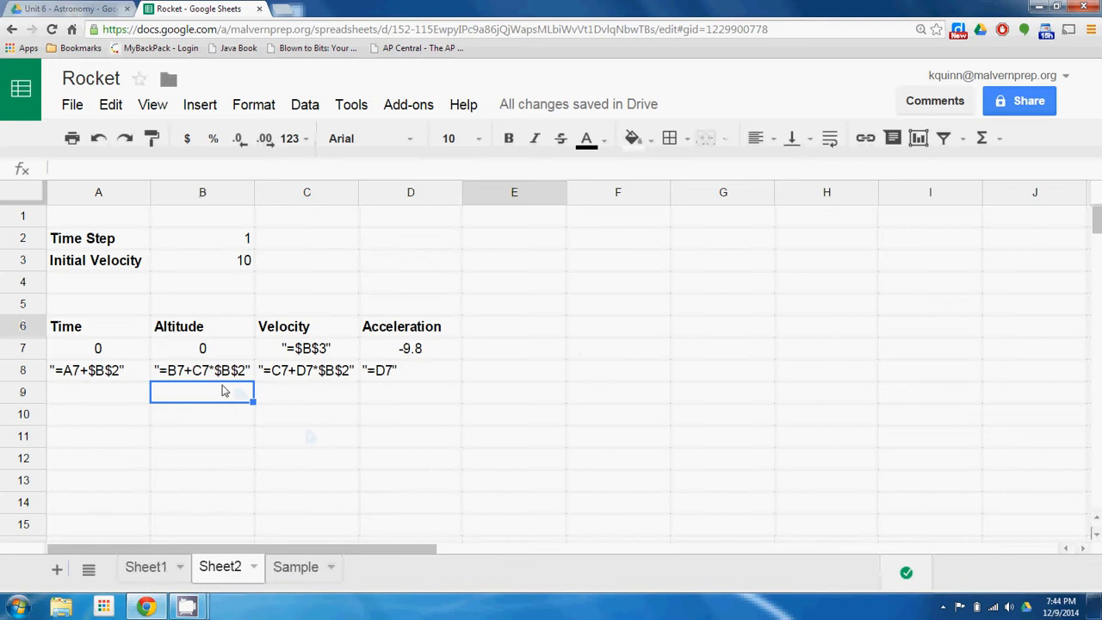
click(127, 246)
click(128, 258)
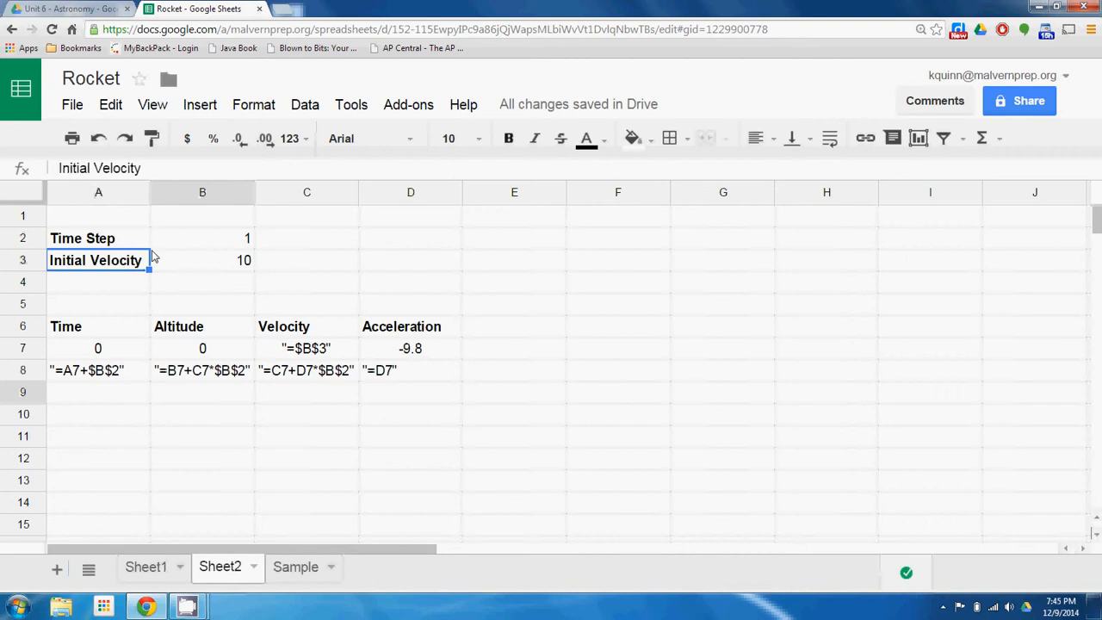
click(193, 247)
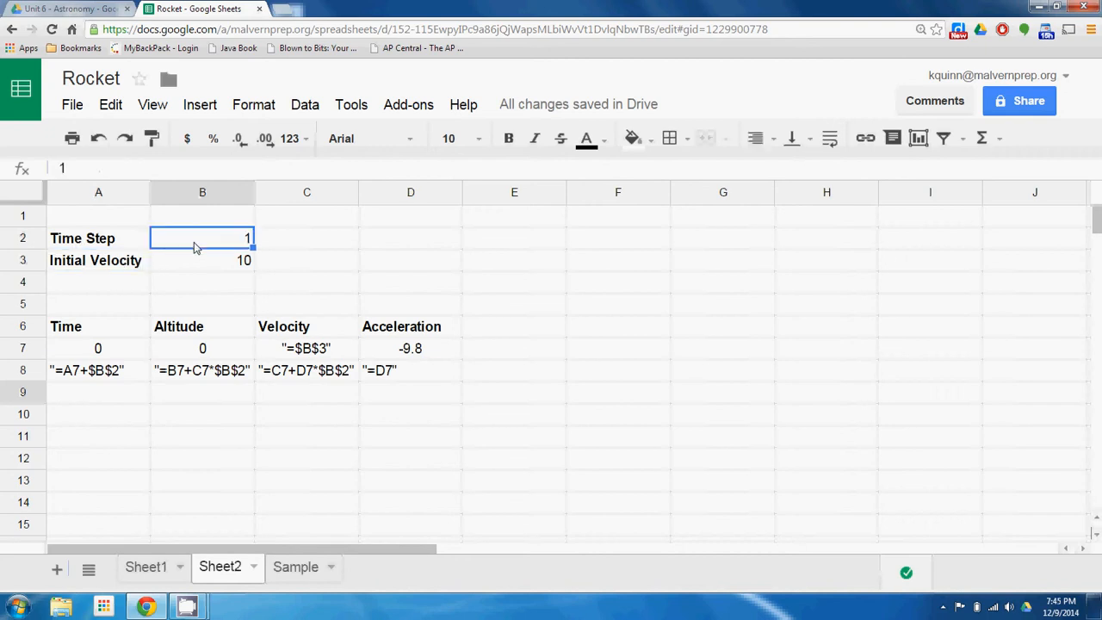
click(190, 266)
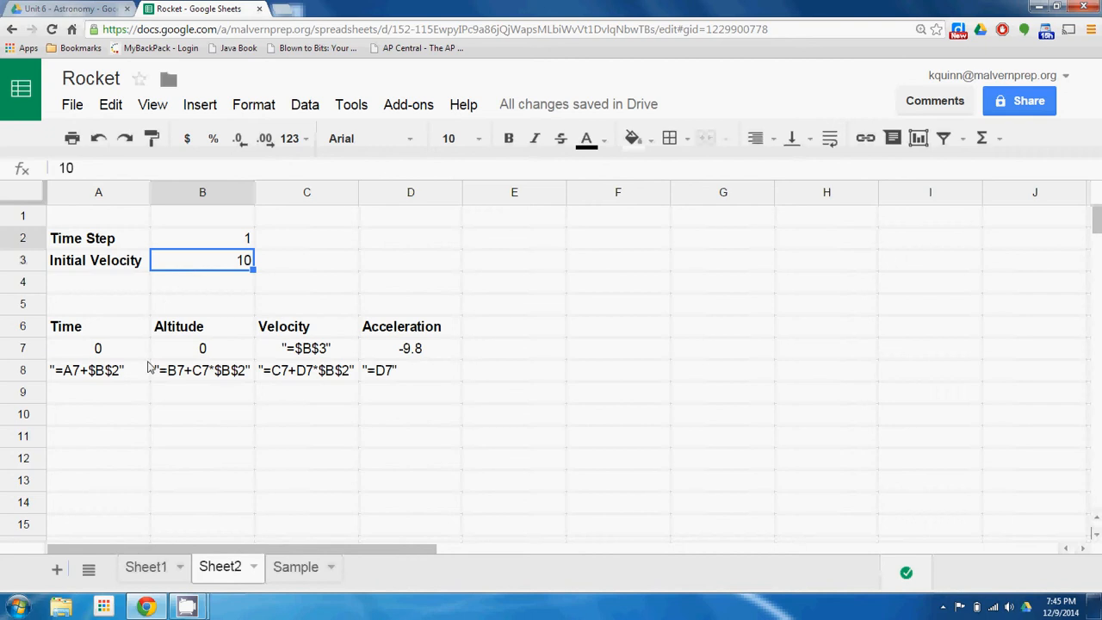
Step: Shade the table header cells A6:D6, from Time to Acceleration, with a light grey fill
drag(90, 333, 383, 319)
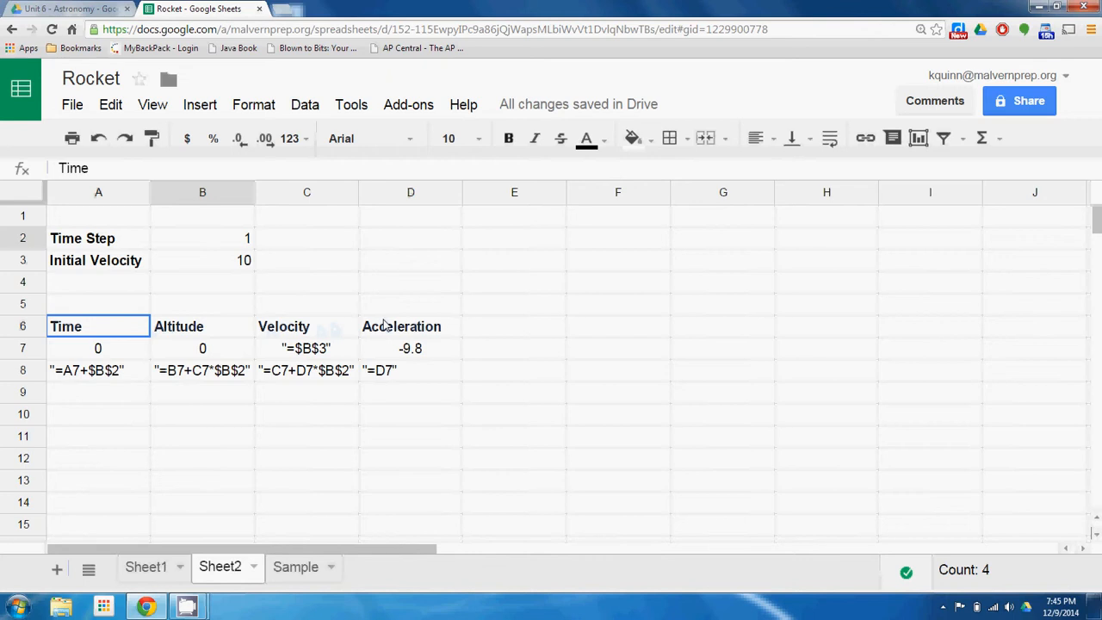
drag(384, 320, 383, 319)
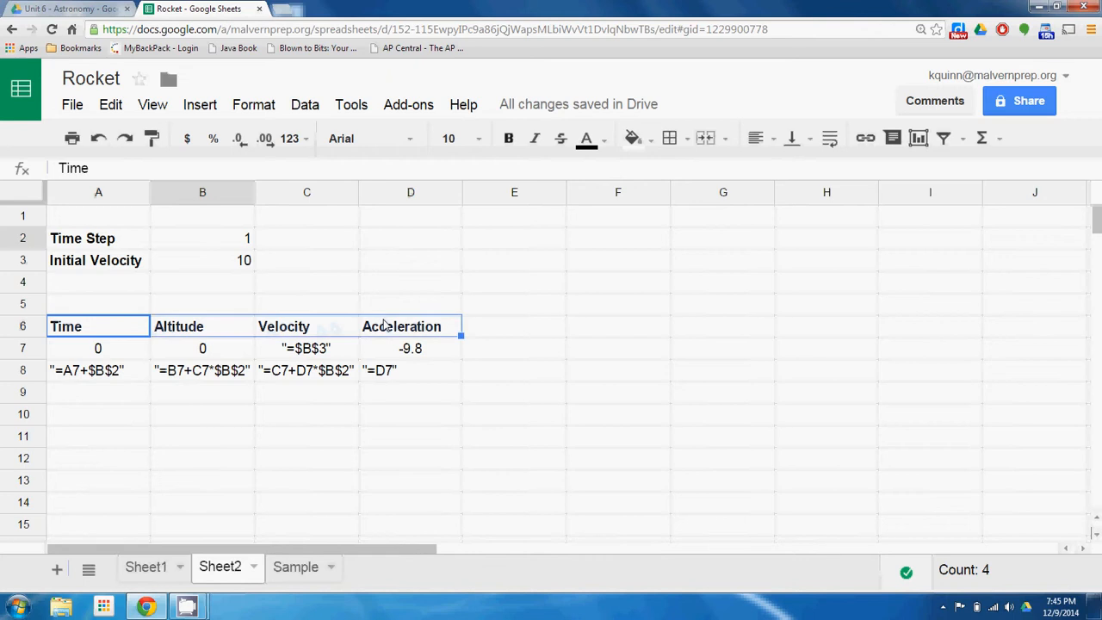
click(646, 139)
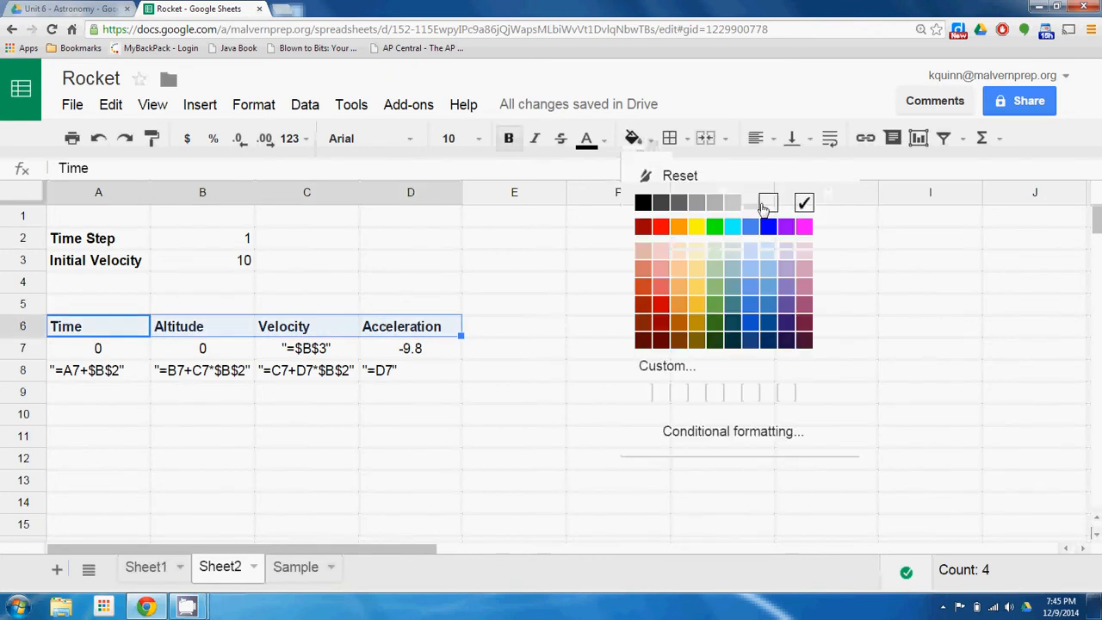
click(764, 206)
click(505, 347)
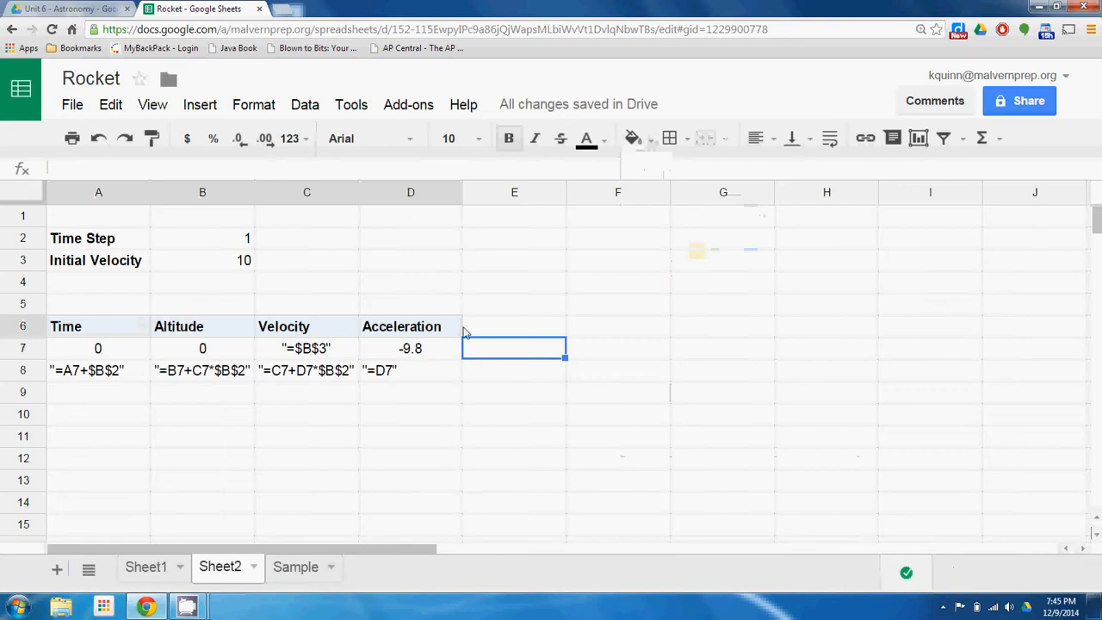
Step: Set the Time Step value in B2 to 10
click(123, 351)
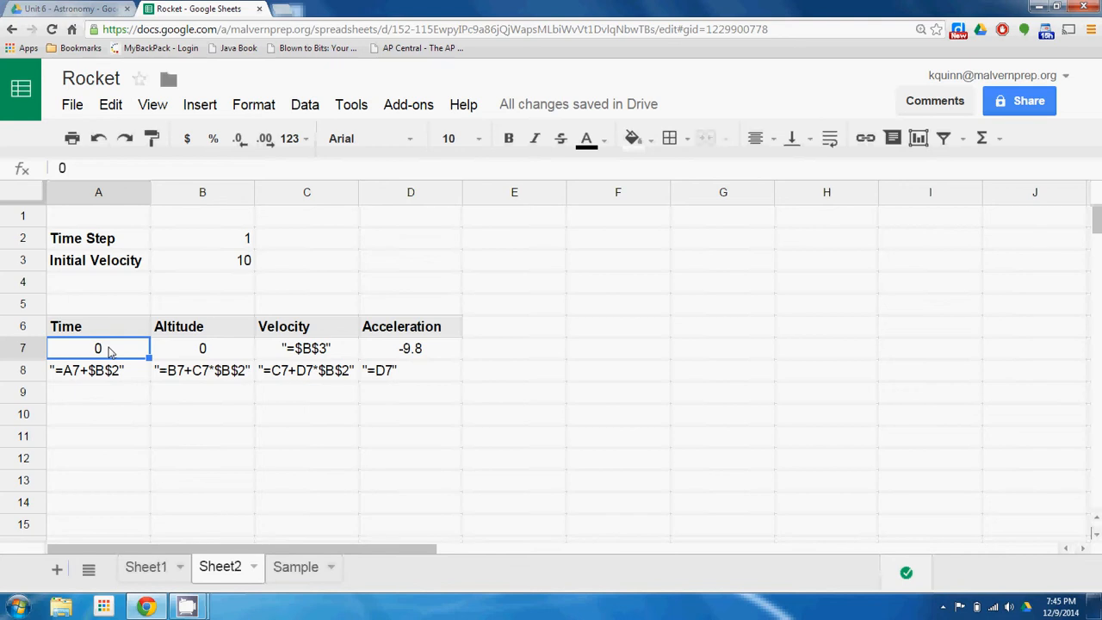
click(210, 243)
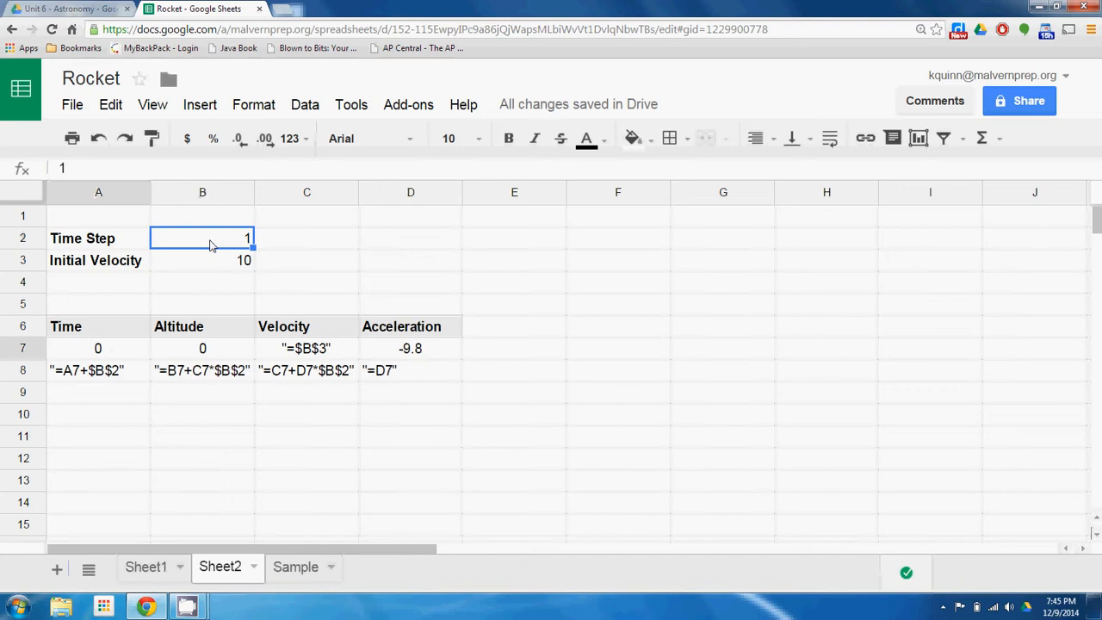
text(10)
key(Return)
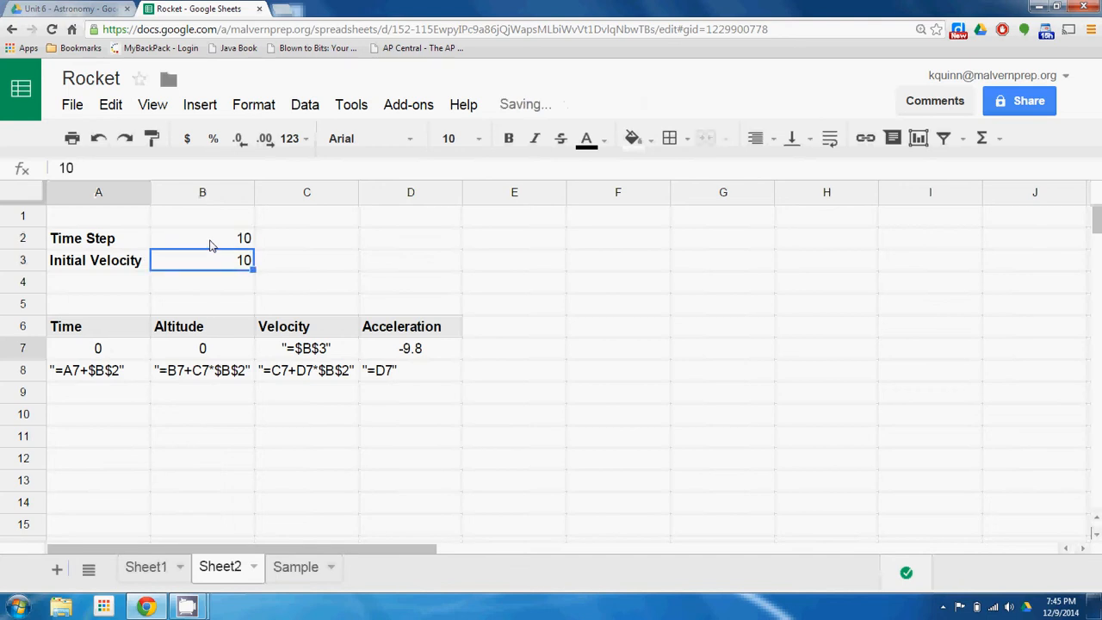
Step: Add the unit labels s in C2 for the time step and m/s in C3 for the initial velocity
click(284, 242)
text(s)
key(Return)
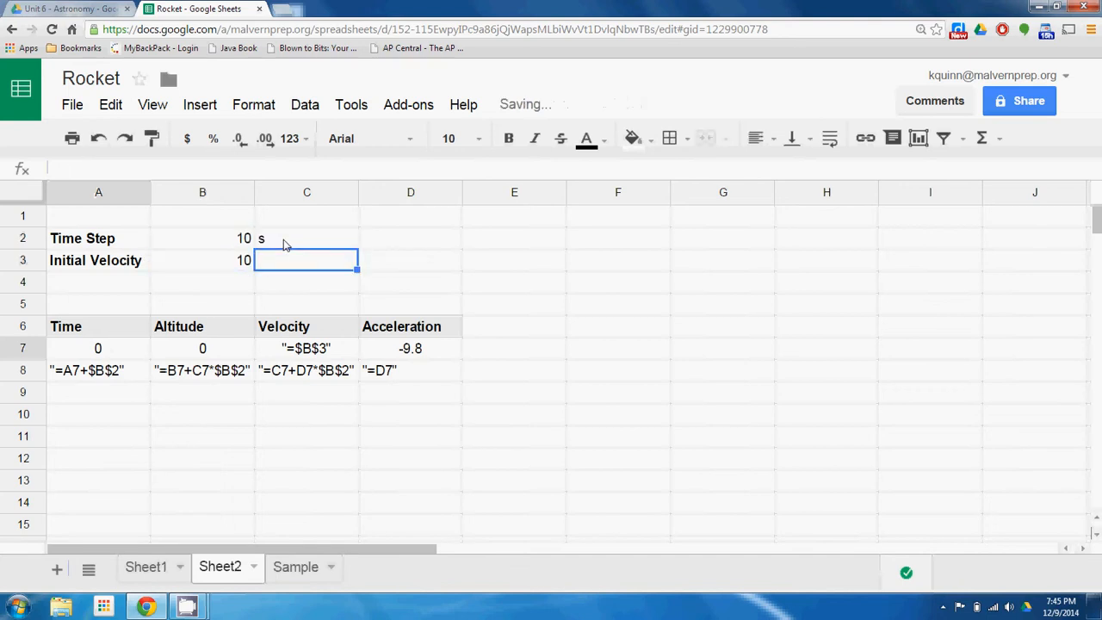
text(m/s)
key(Return)
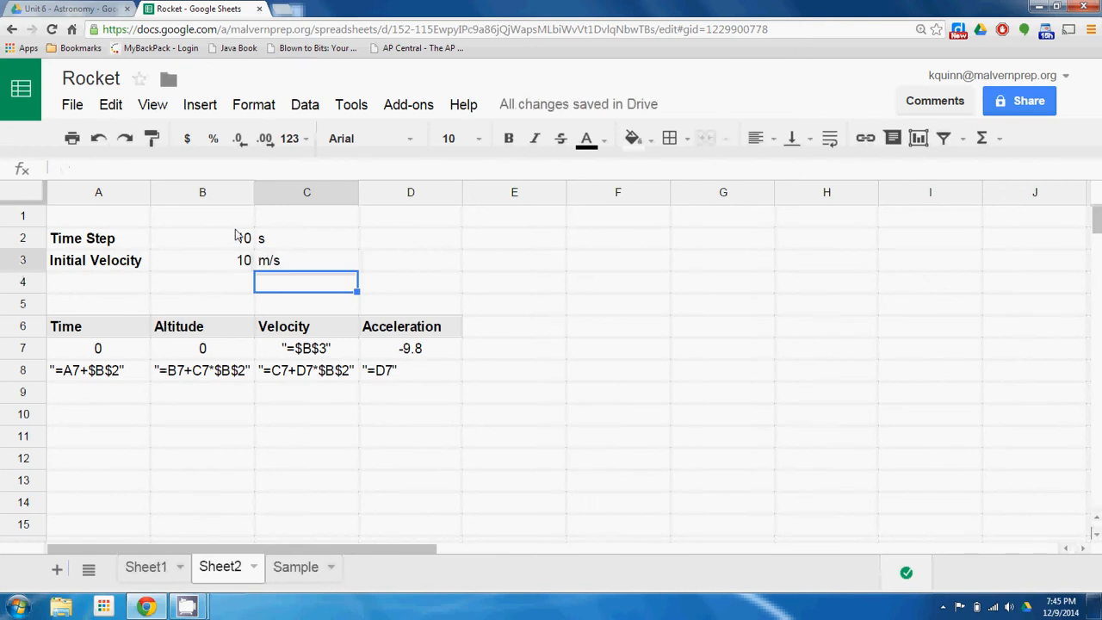
Step: Set the Time Step value in B2 to 50
click(240, 239)
text(50)
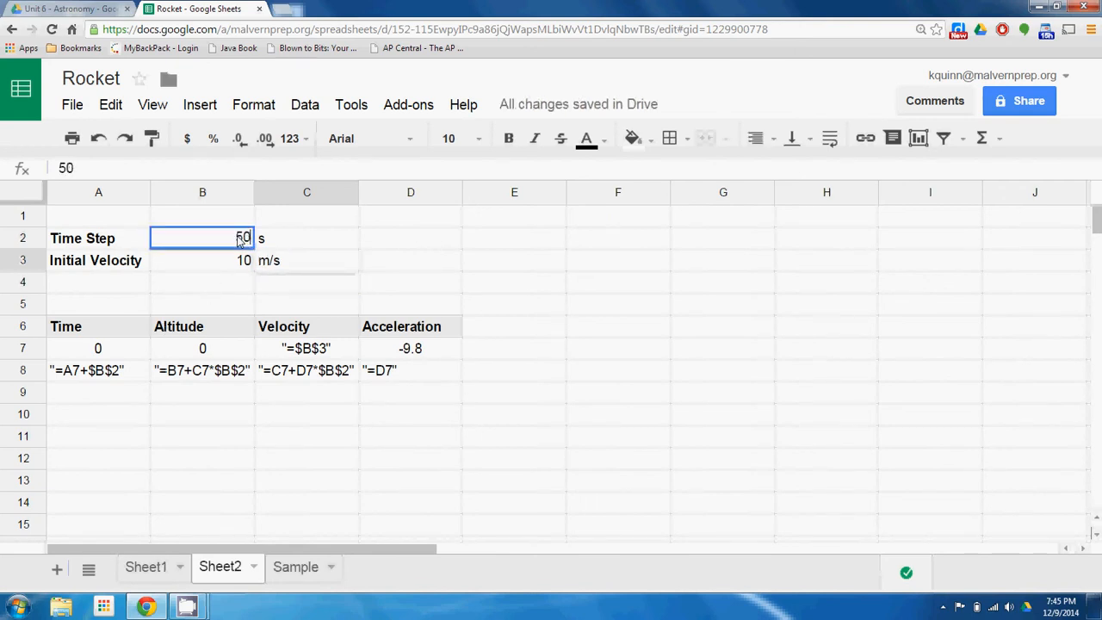
key(Return)
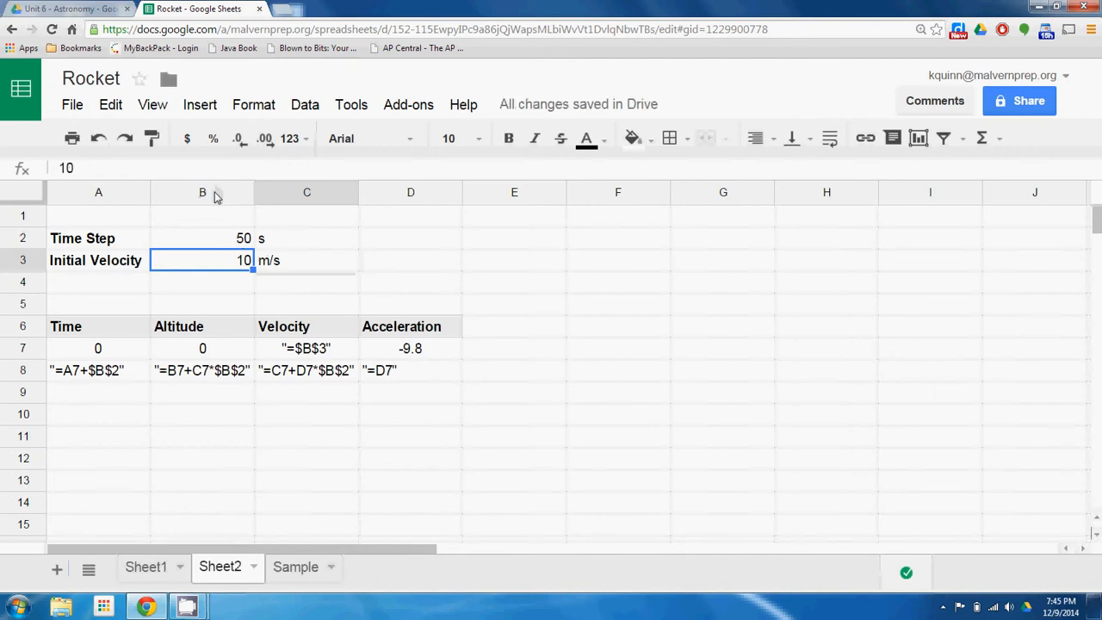
click(206, 241)
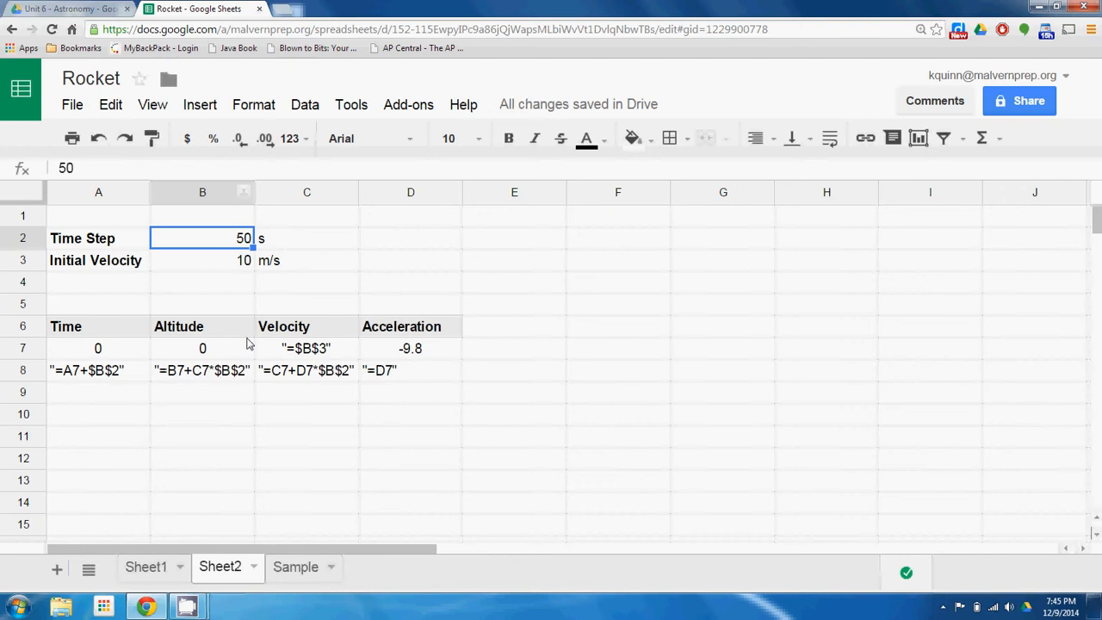
Step: Remove the quotation marks around the entry in A8 so it is the live formula =A7+$B$2
click(97, 377)
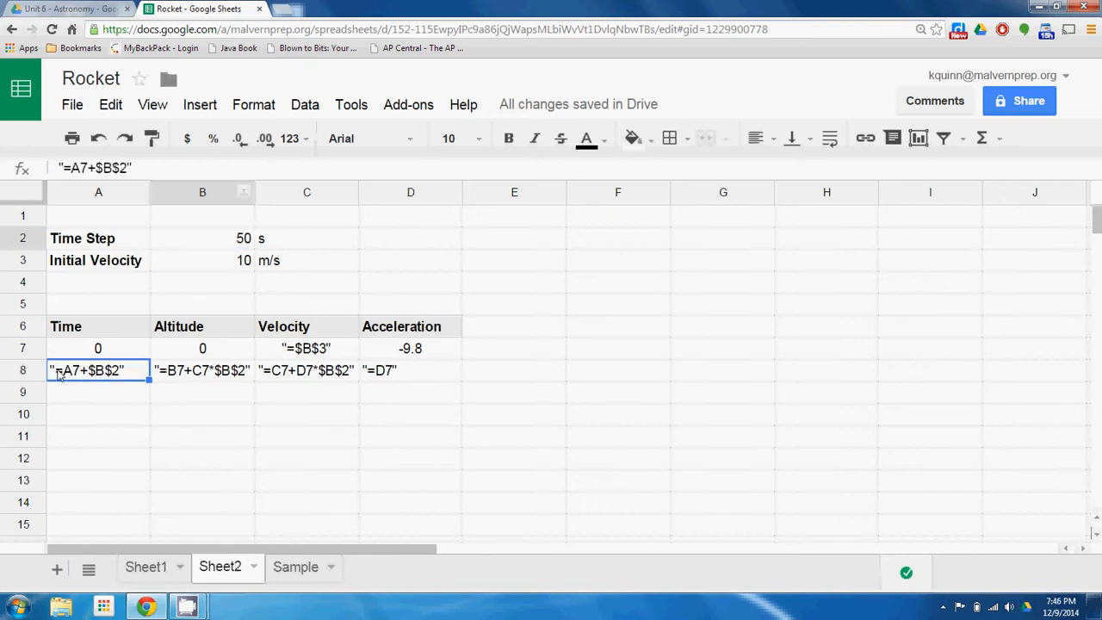
double_click(57, 373)
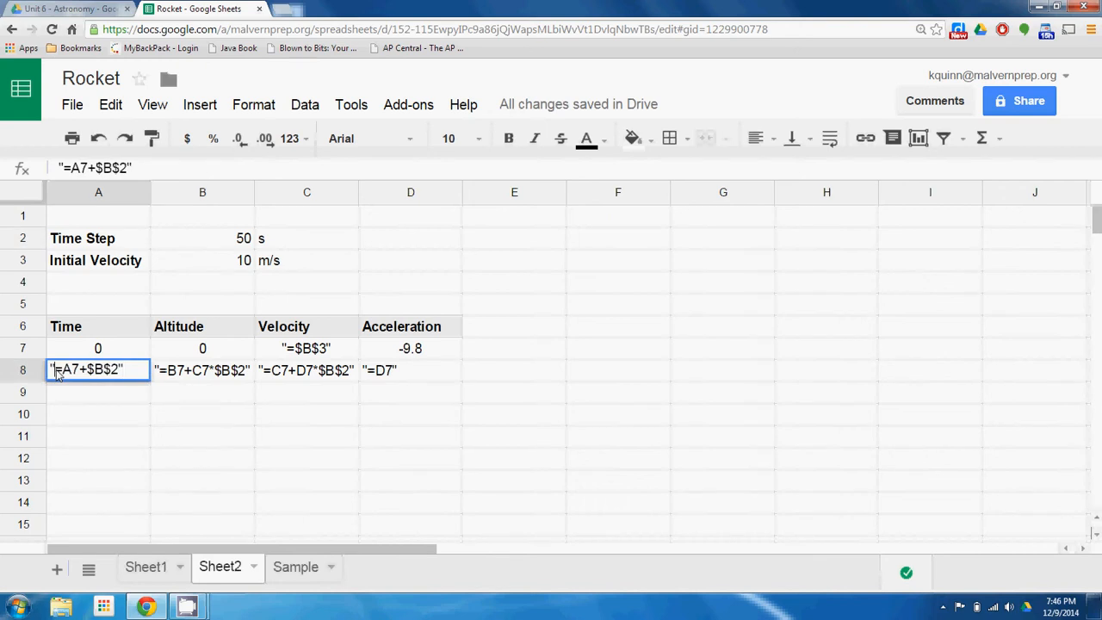
click(57, 374)
key(BackSpace)
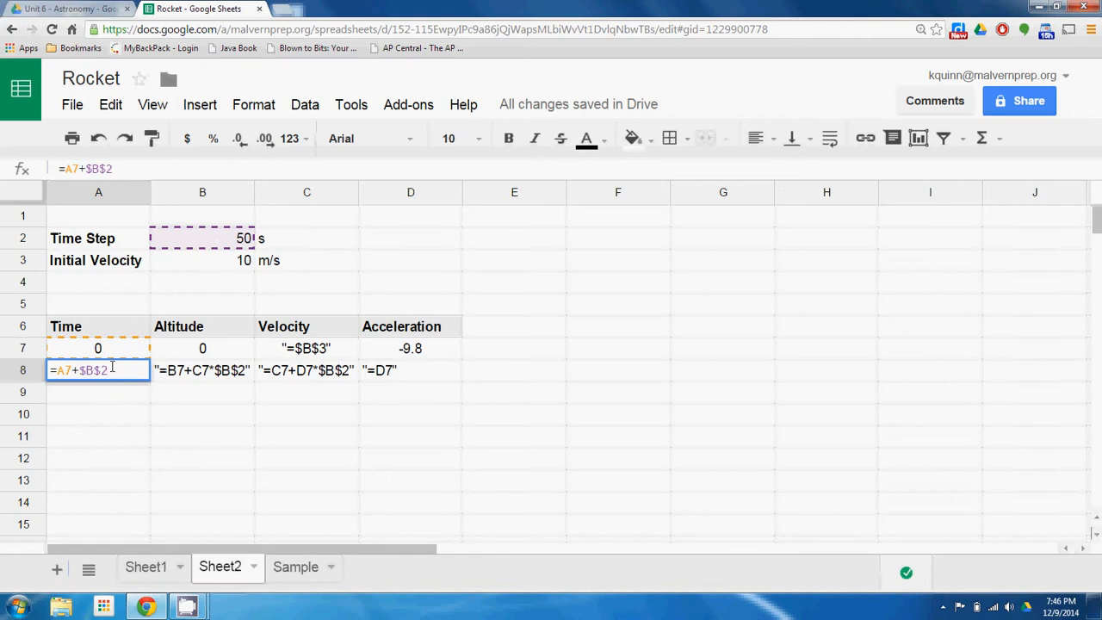
key(Return)
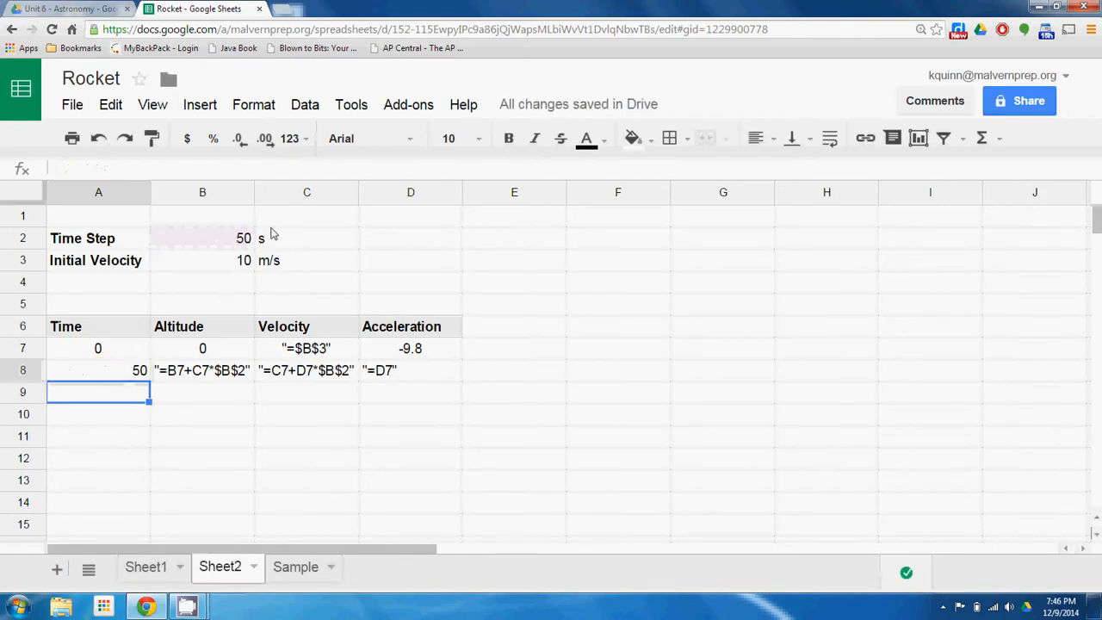
Step: Set the Time Step value in B2 to 5
click(242, 239)
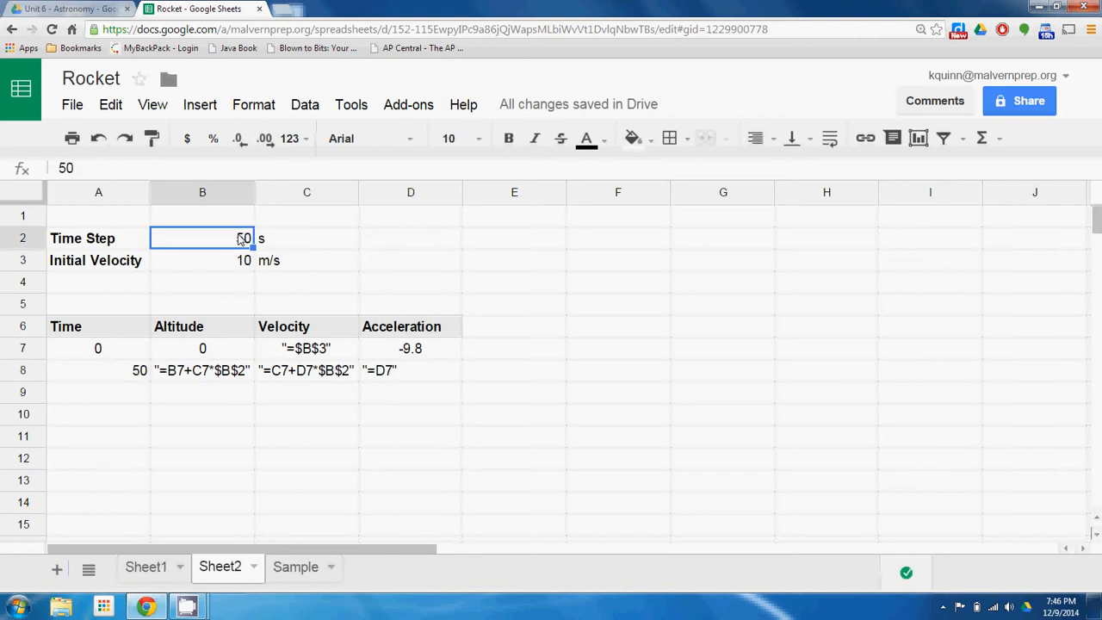
text(5)
key(Return)
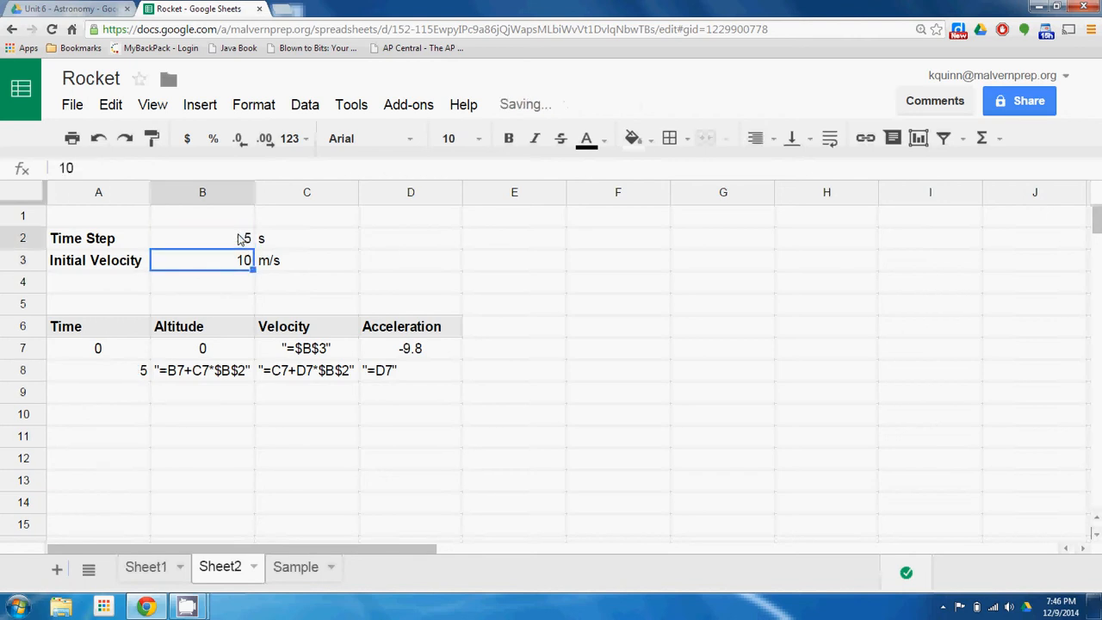
Step: Fill the time formula from A8 down through A12 and check the cell references in the copied formulas
click(131, 373)
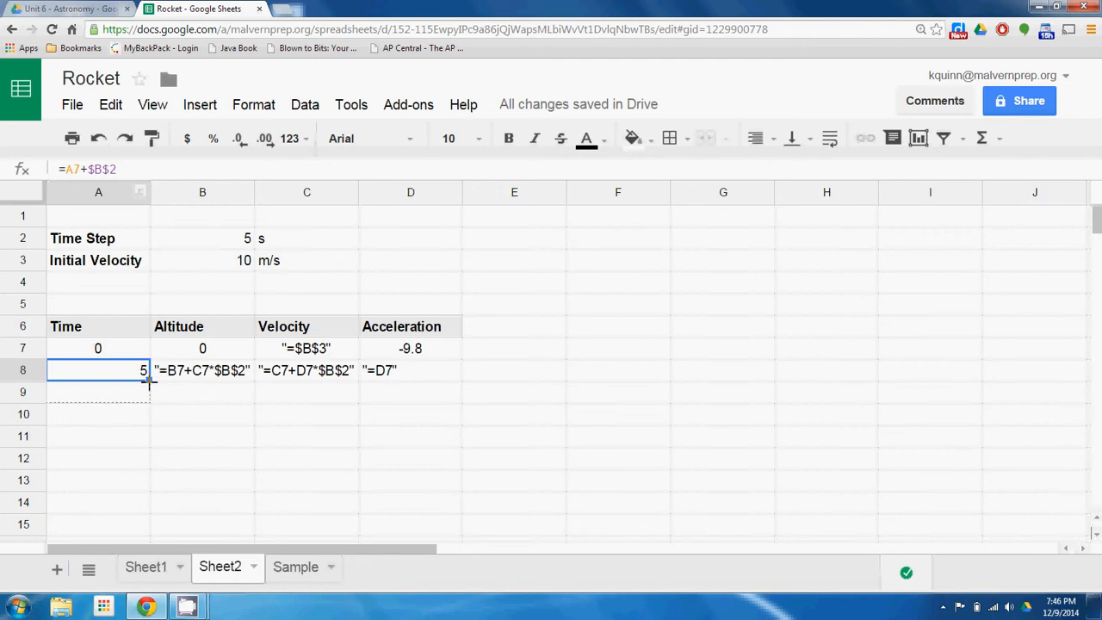
drag(149, 382, 145, 451)
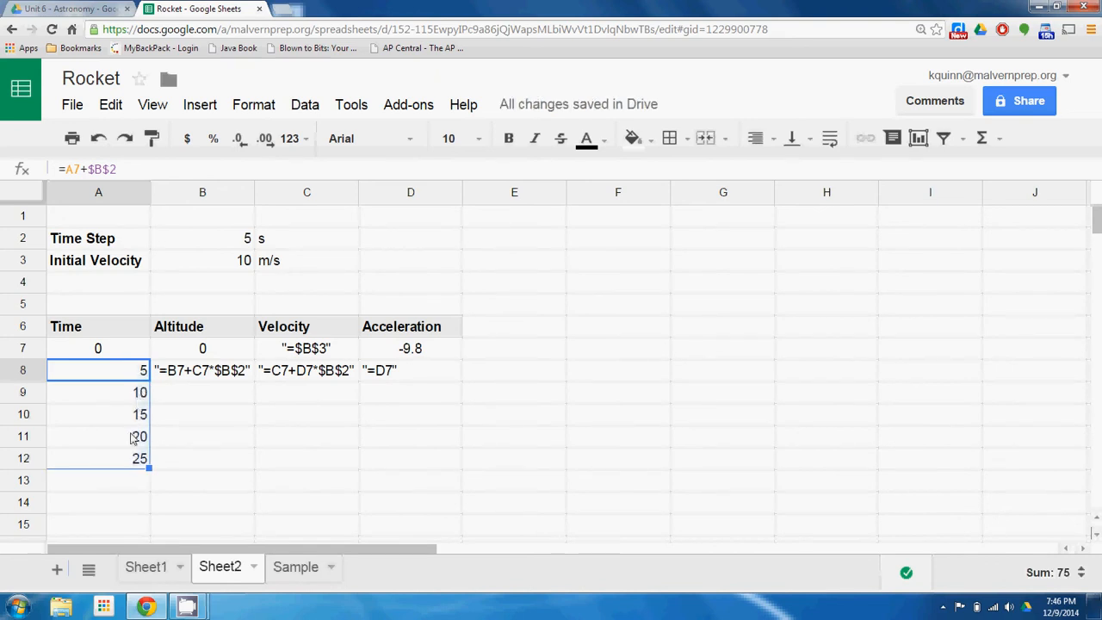
click(126, 371)
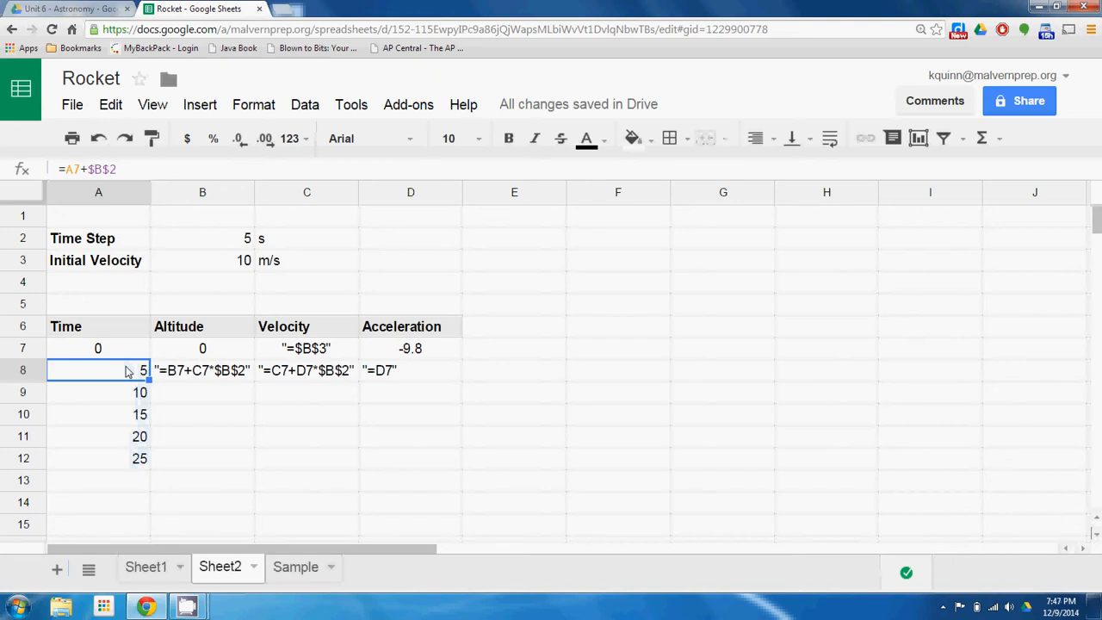
key(Down)
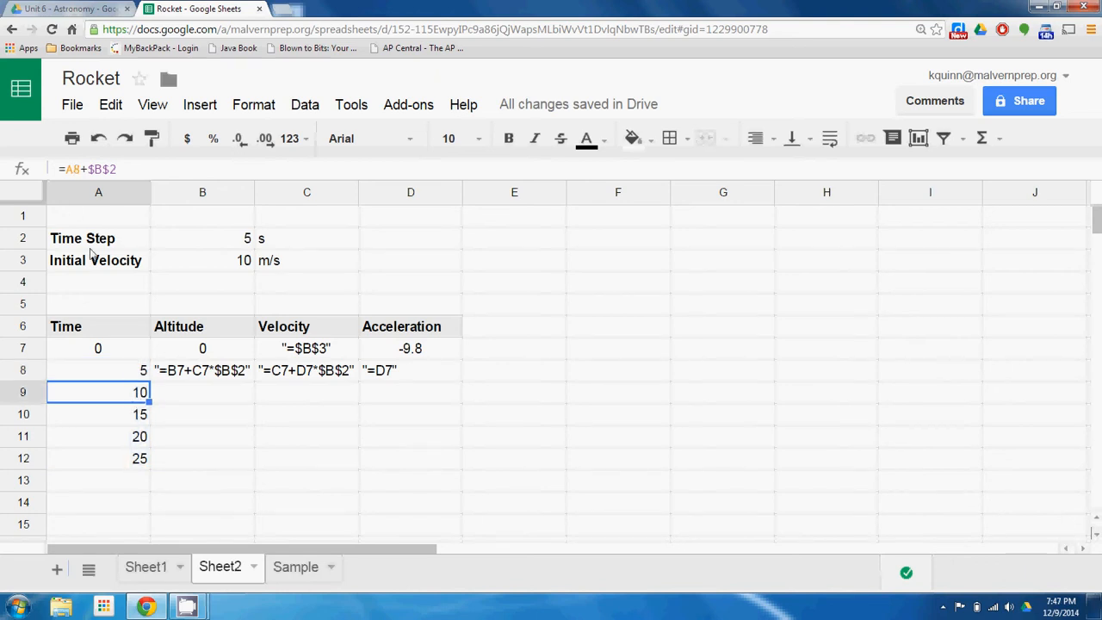
double_click(97, 414)
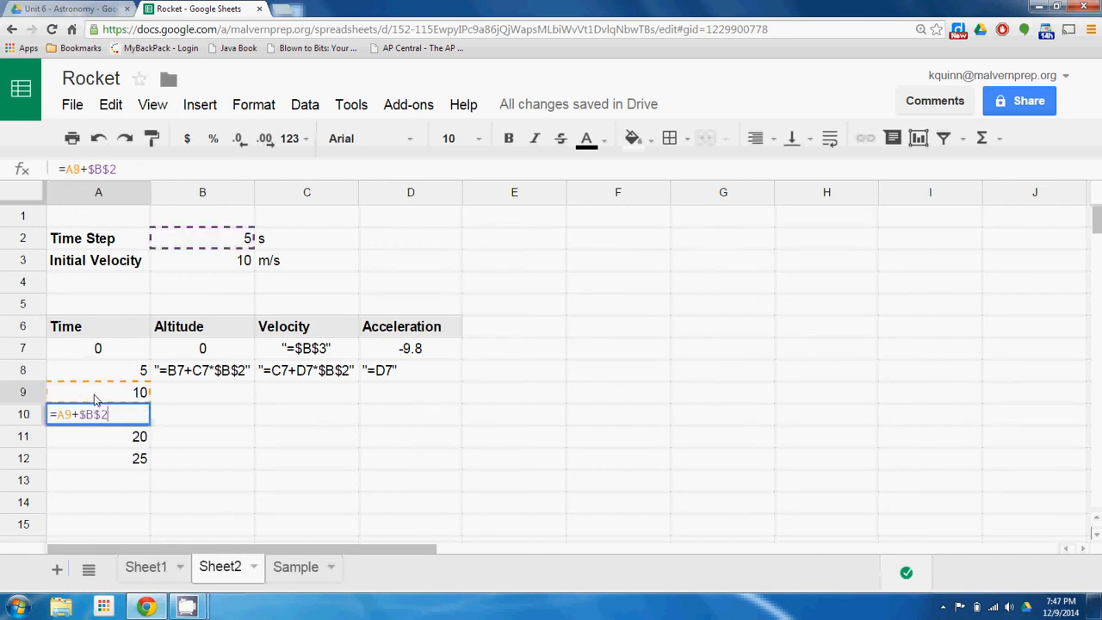
key(Return)
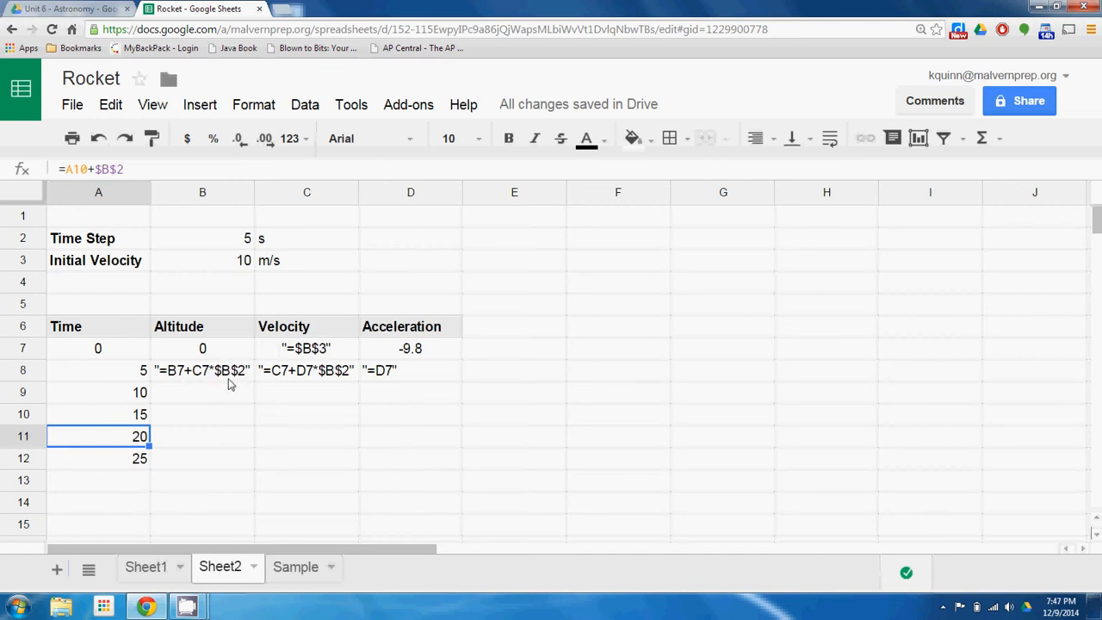
Step: Turn the quoted altitude entry in B8 into the live formula =B7+C7*$B$2 and inspect its result
double_click(160, 372)
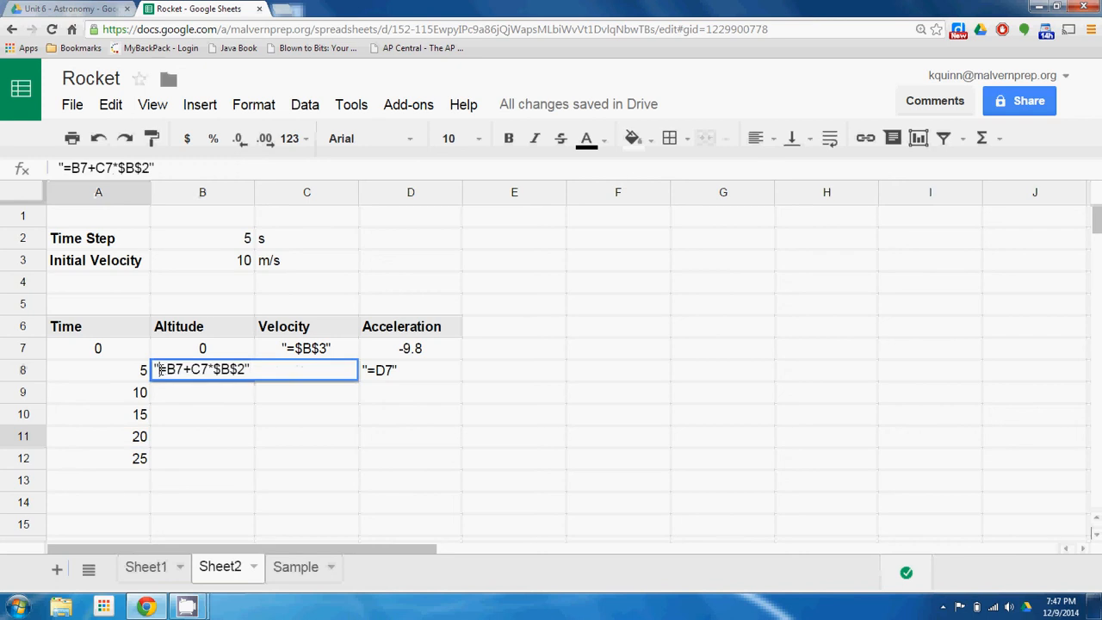
key(BackSpace)
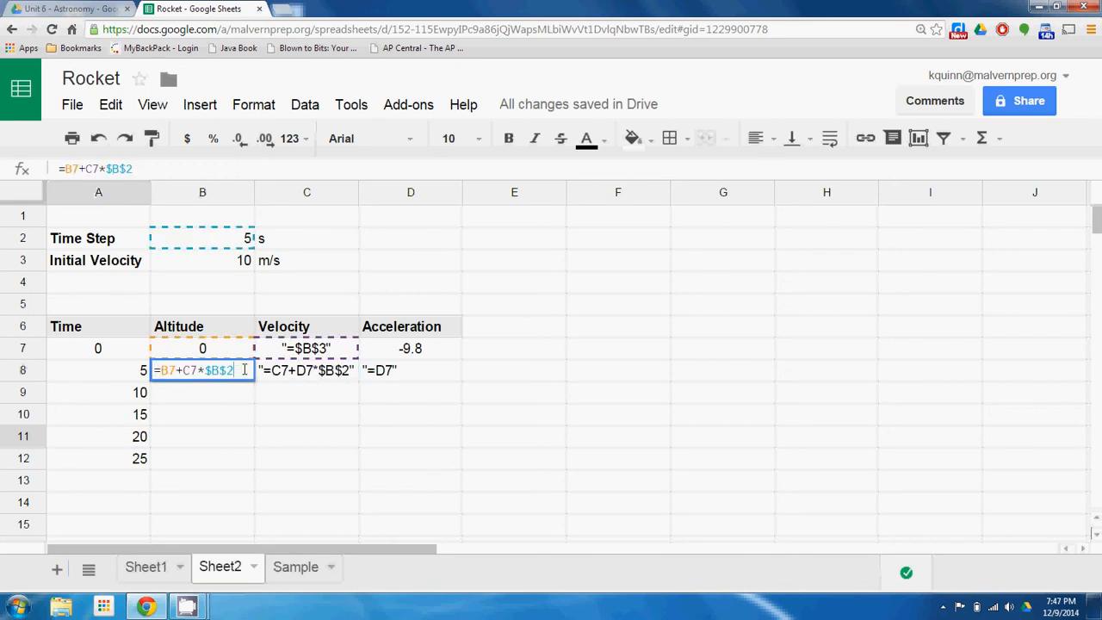
key(Return)
click(244, 369)
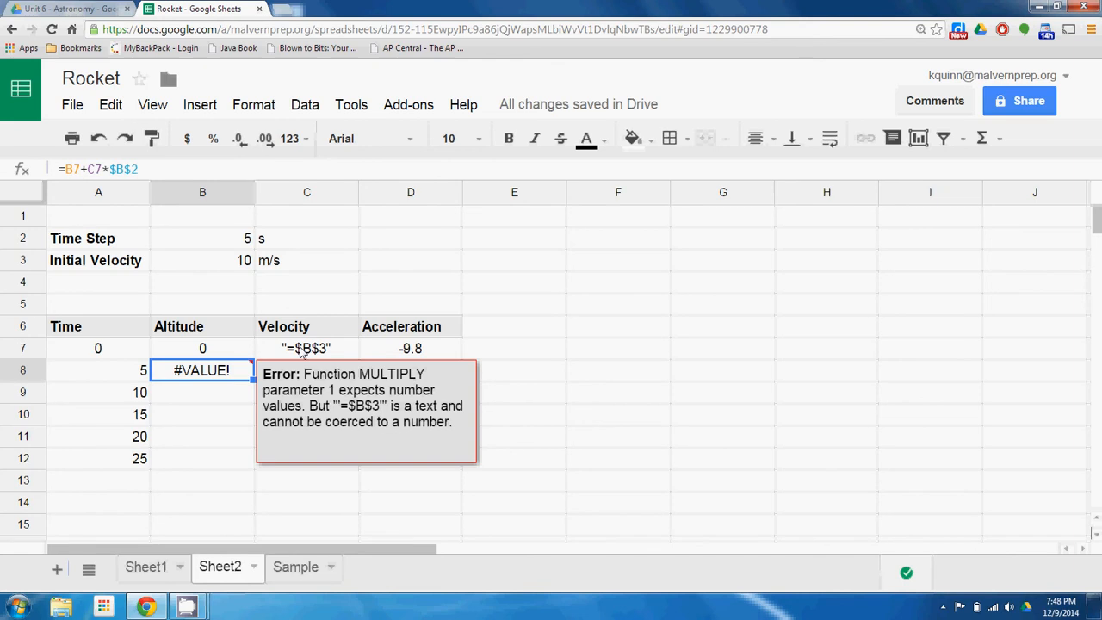
Step: Remove the quotation marks around the initial velocity entry in C7 so it is the live formula =$B$3
click(301, 351)
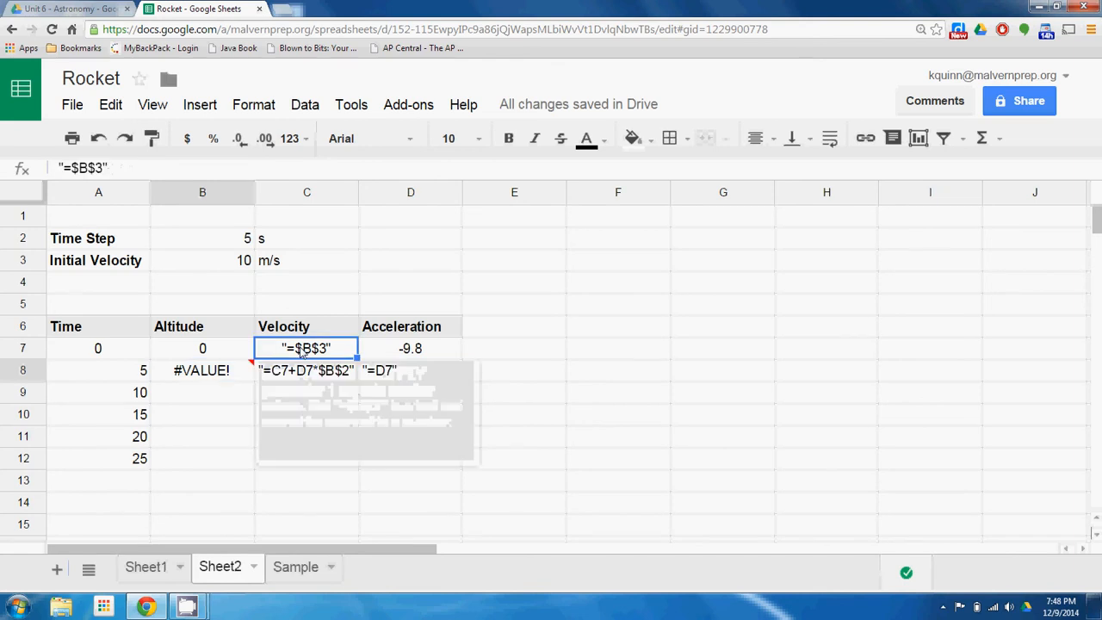
double_click(291, 351)
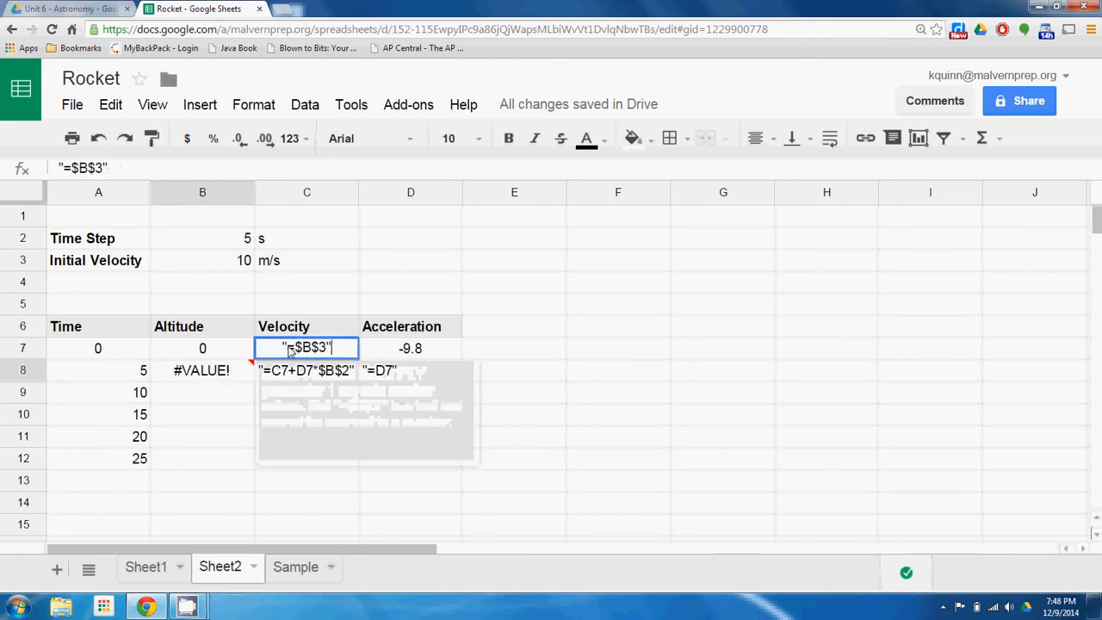
key(BackSpace)
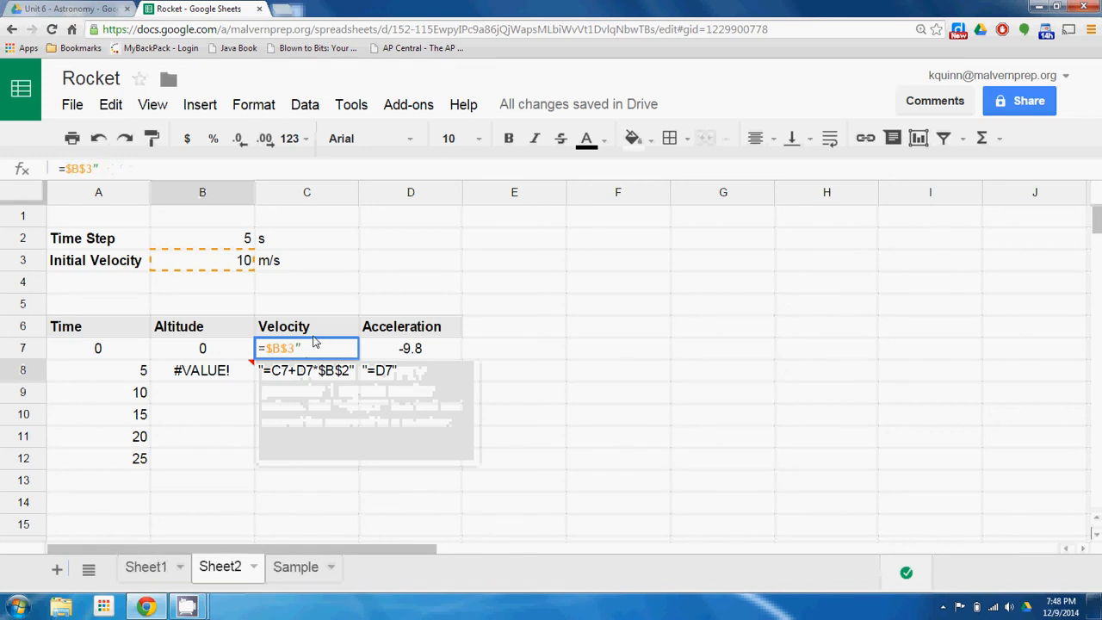
key(BackSpace)
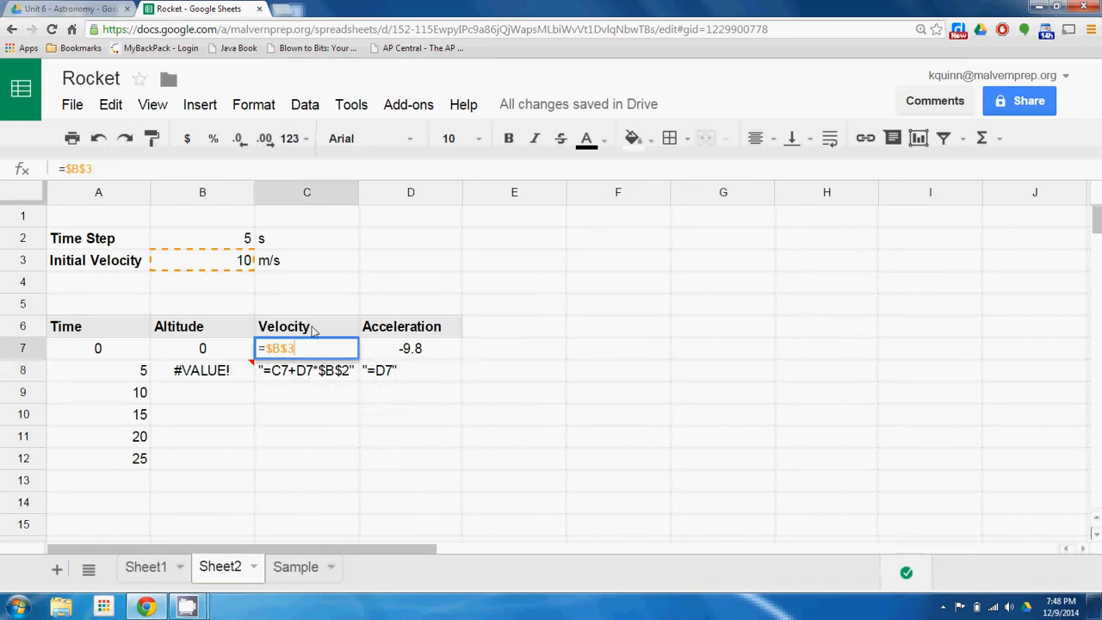
key(Return)
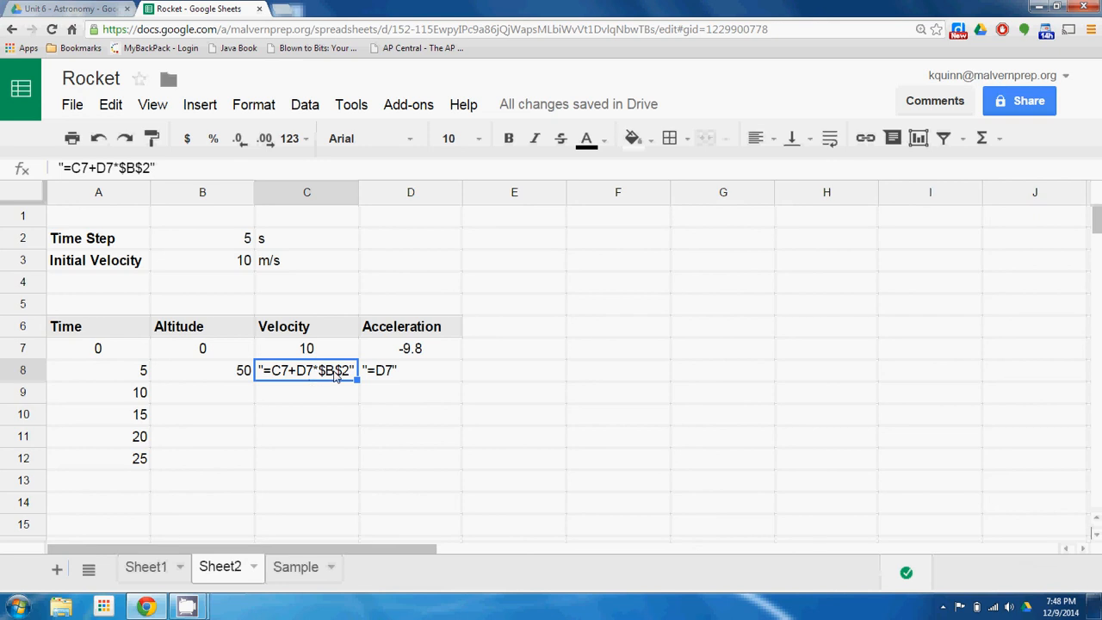
Step: Turn the quoted velocity entry in C8 into the live formula =C7+D7*$B$2 and check its result
double_click(267, 371)
click(265, 371)
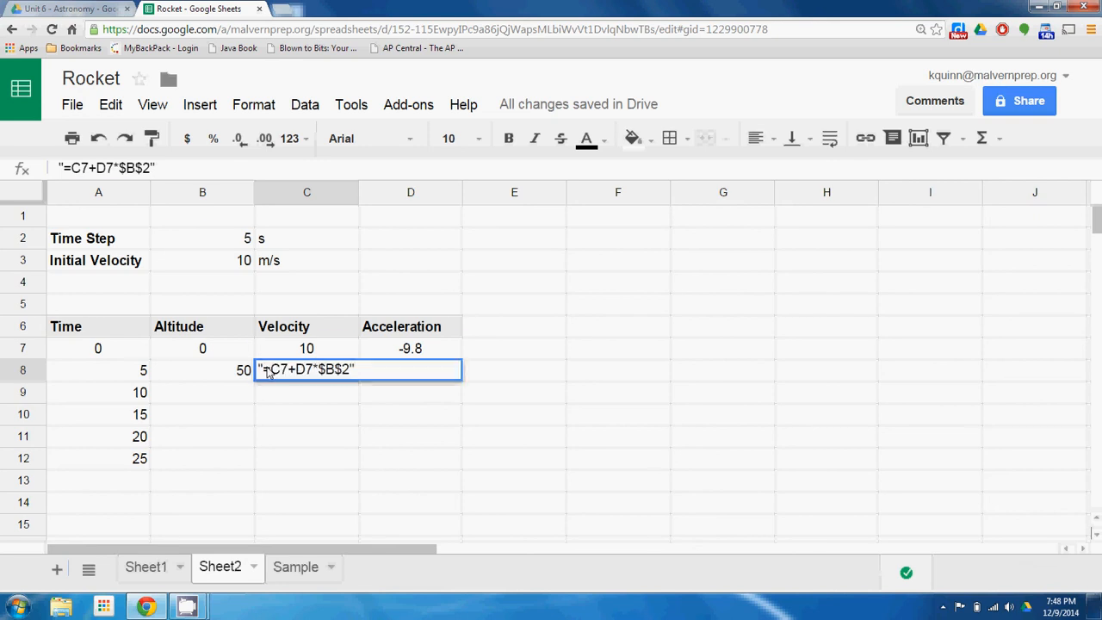
key(BackSpace)
key(BackSpace)
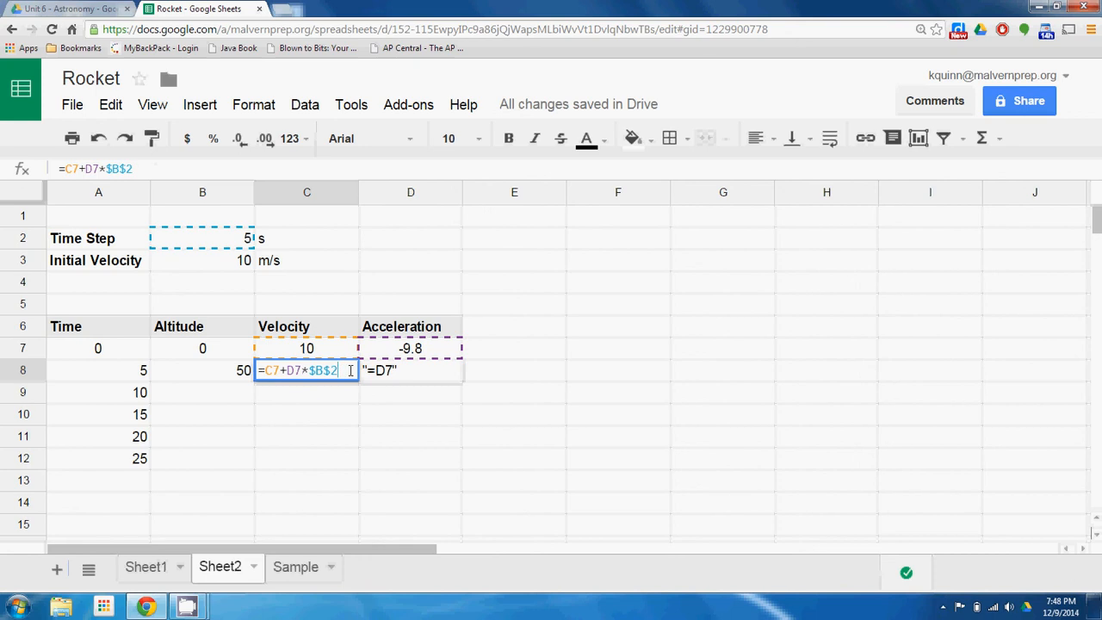
key(Return)
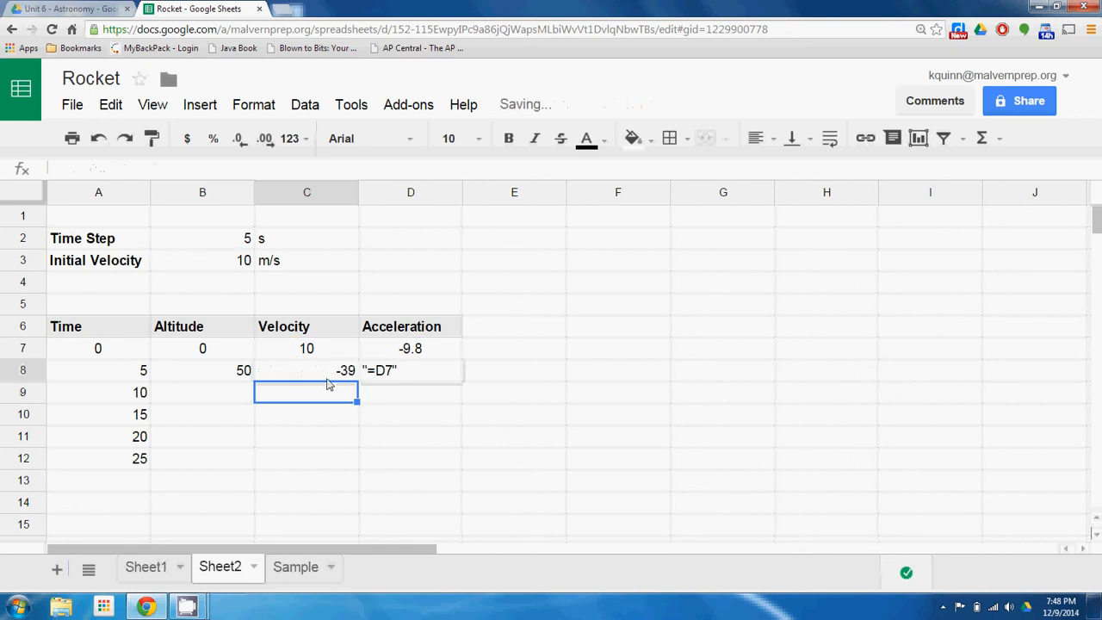
click(339, 373)
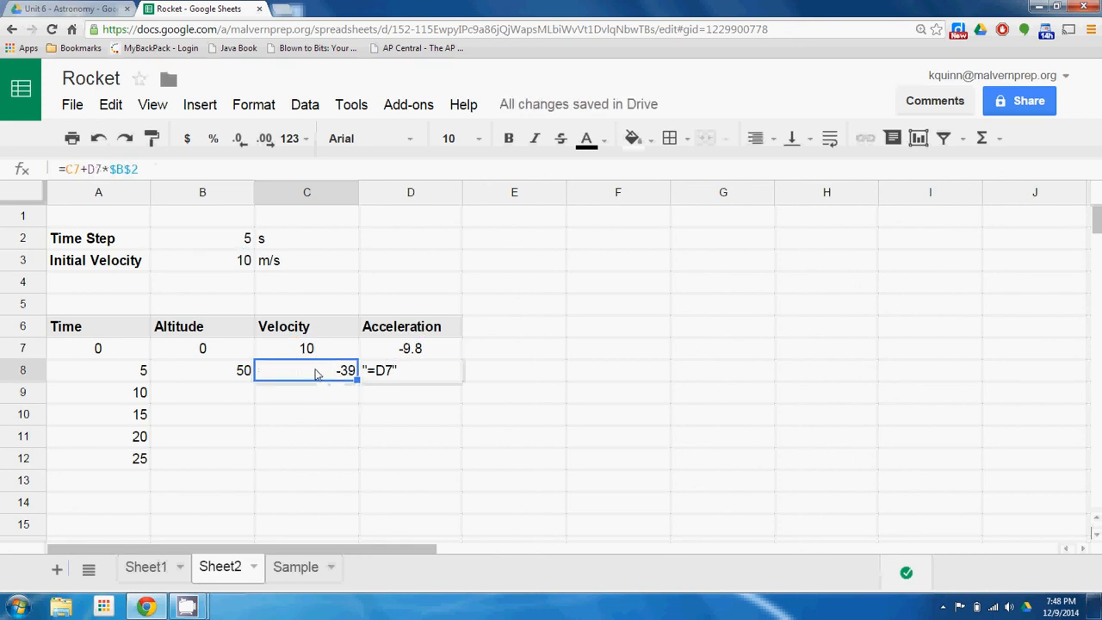
Step: Turn the quoted acceleration entry in D8 into the live formula =D7
click(382, 372)
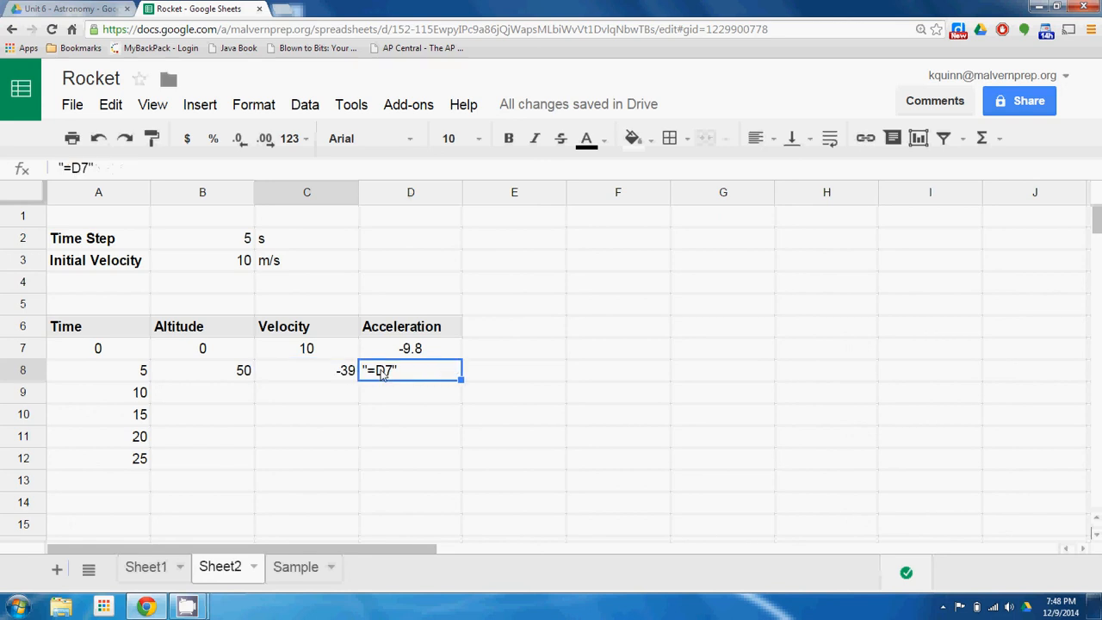
double_click(382, 372)
click(365, 369)
key(BackSpace)
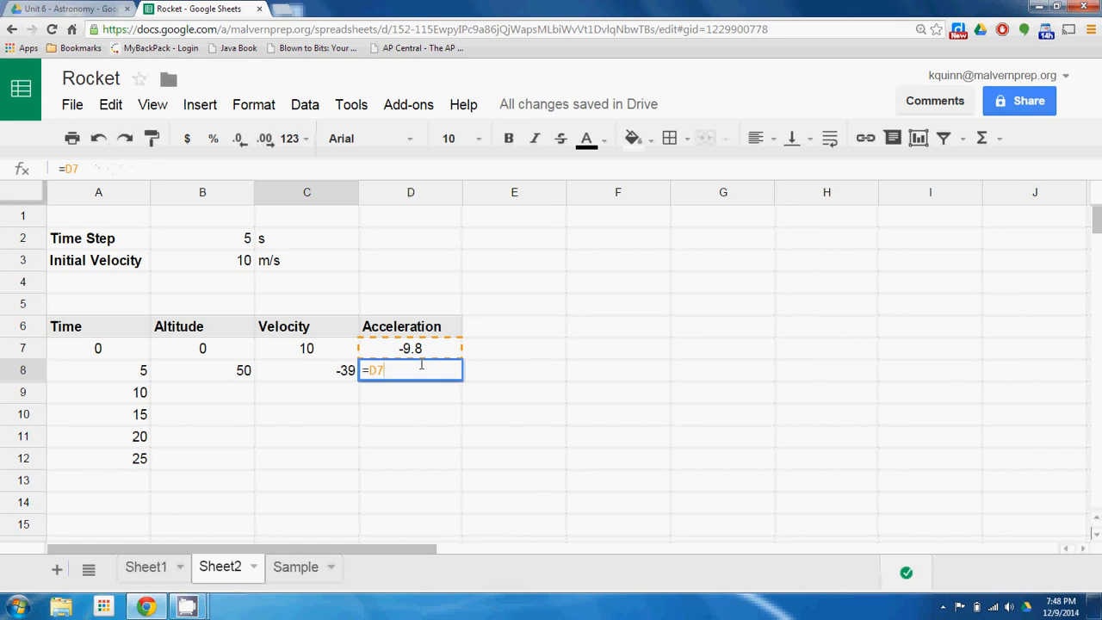
key(Return)
Step: Fill the altitude, velocity and acceleration formulas in B8:D8 down through row 12
click(239, 375)
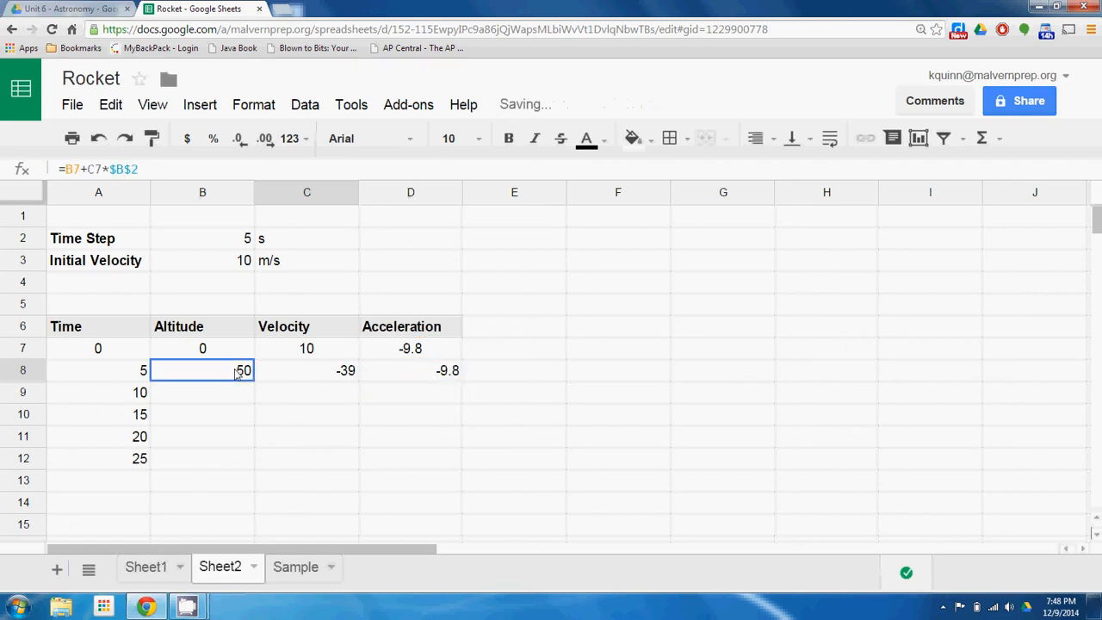
shift+click(439, 373)
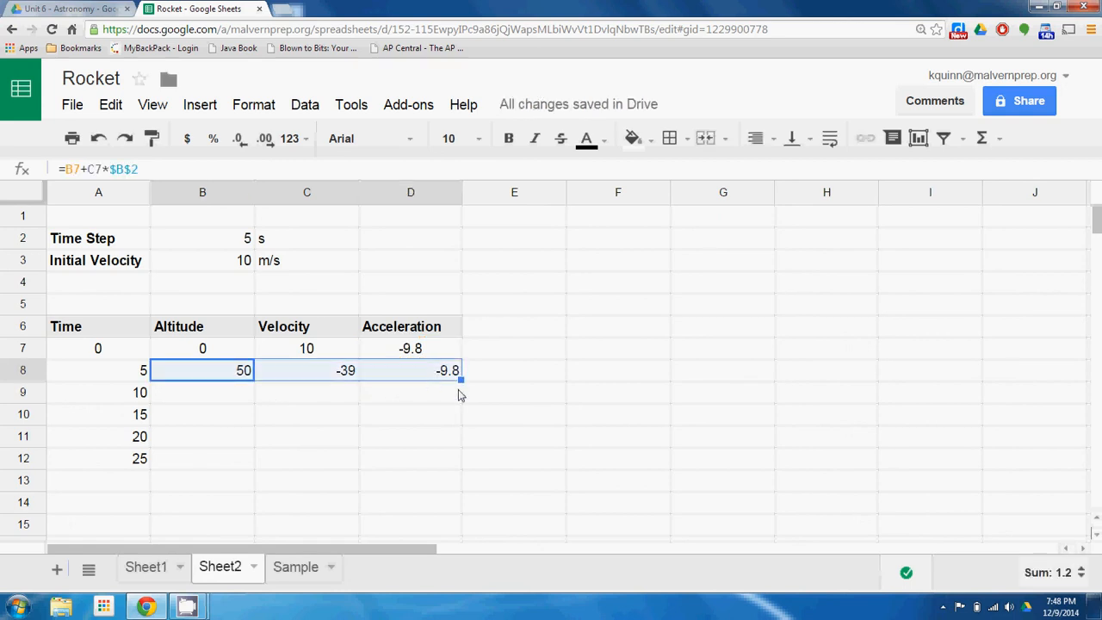
drag(462, 387, 462, 457)
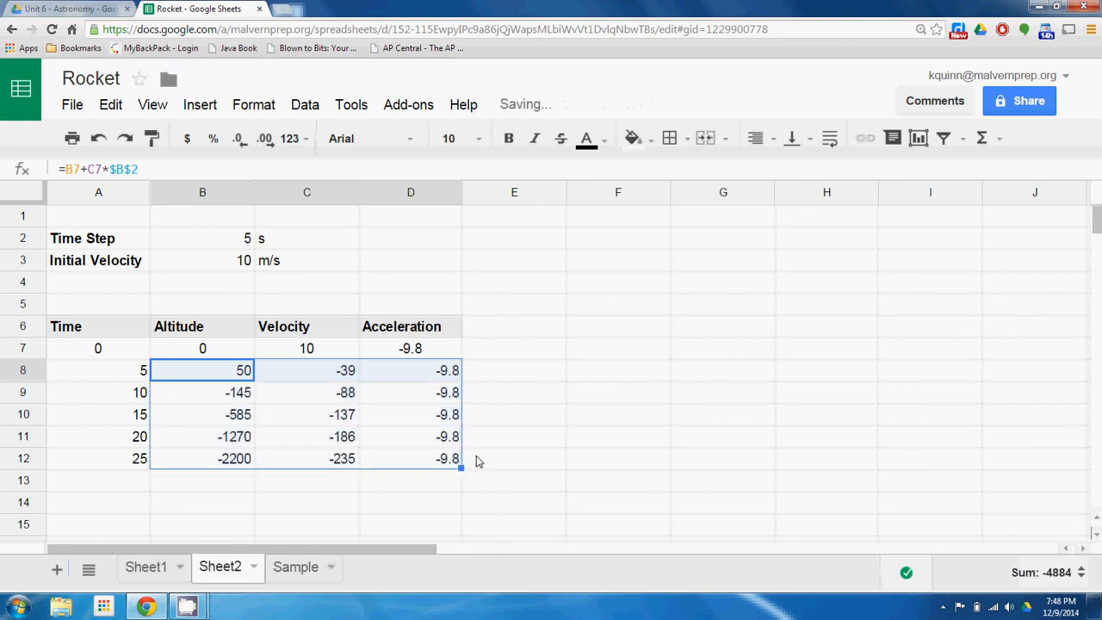
click(517, 456)
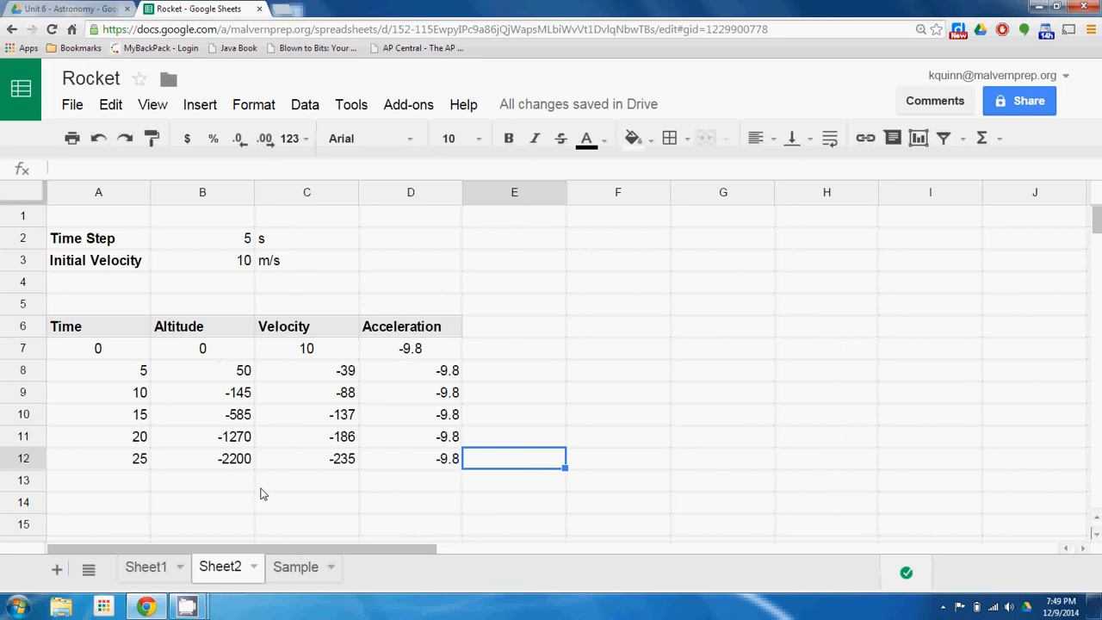
Step: Set the Initial Velocity value in B3 to 5000
click(241, 269)
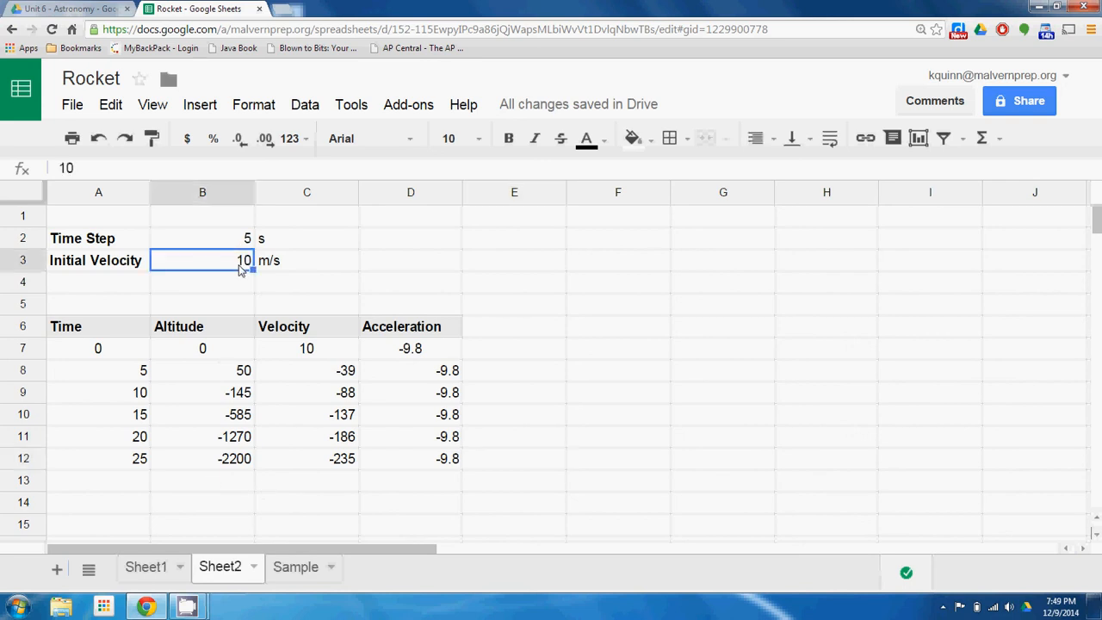
text(5000)
key(Return)
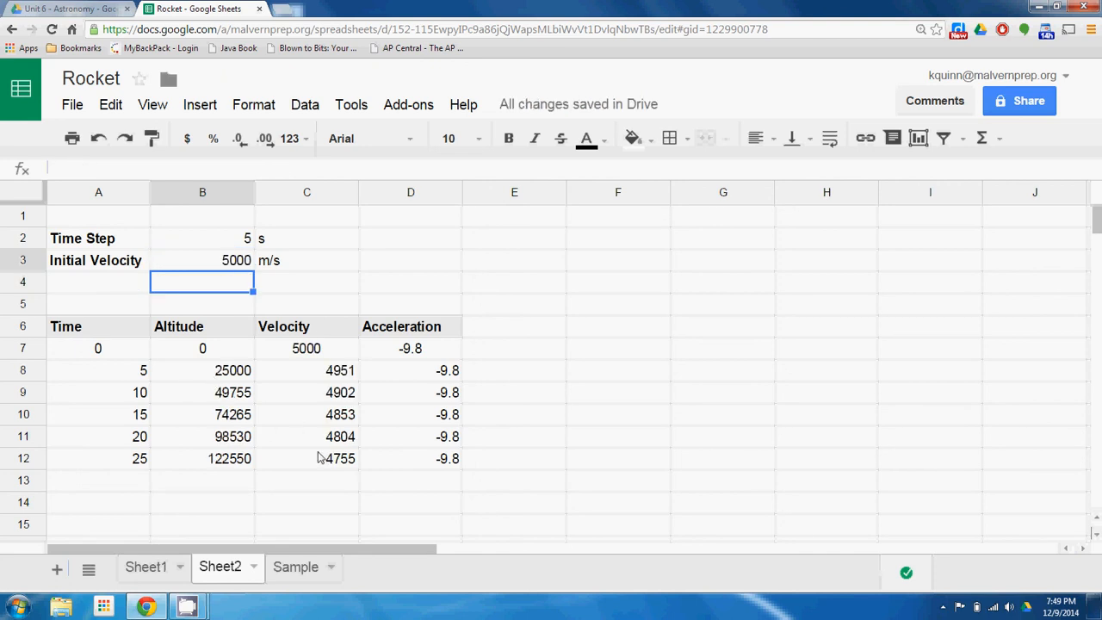
Step: Extend the motion table by filling the formulas in A12:D12 down through row 228, and return to the table's beginning
click(136, 461)
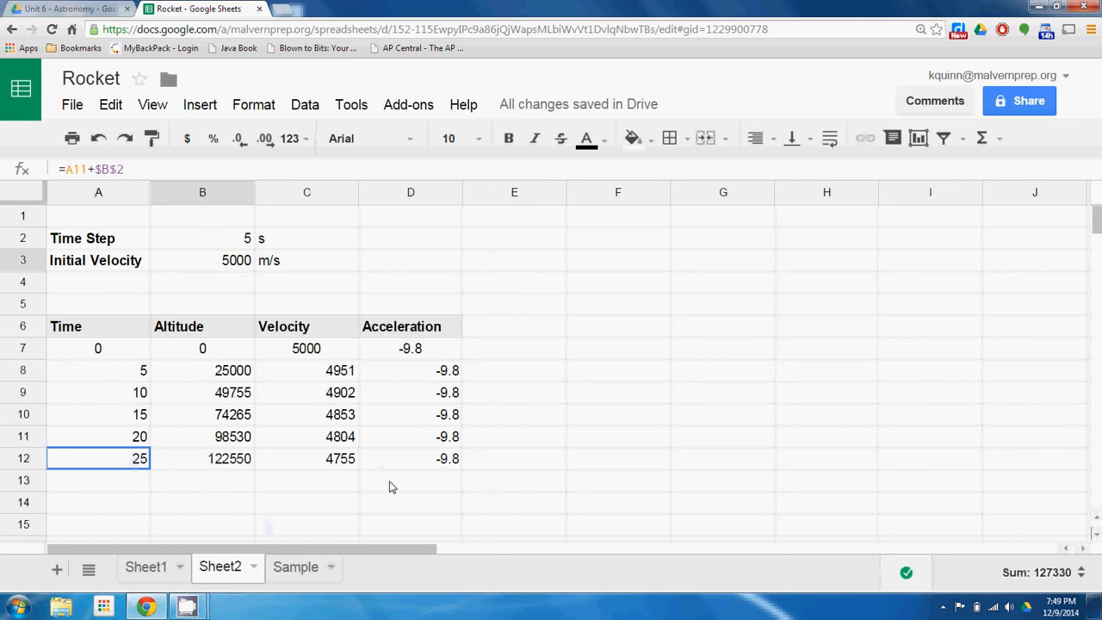
shift+click(422, 466)
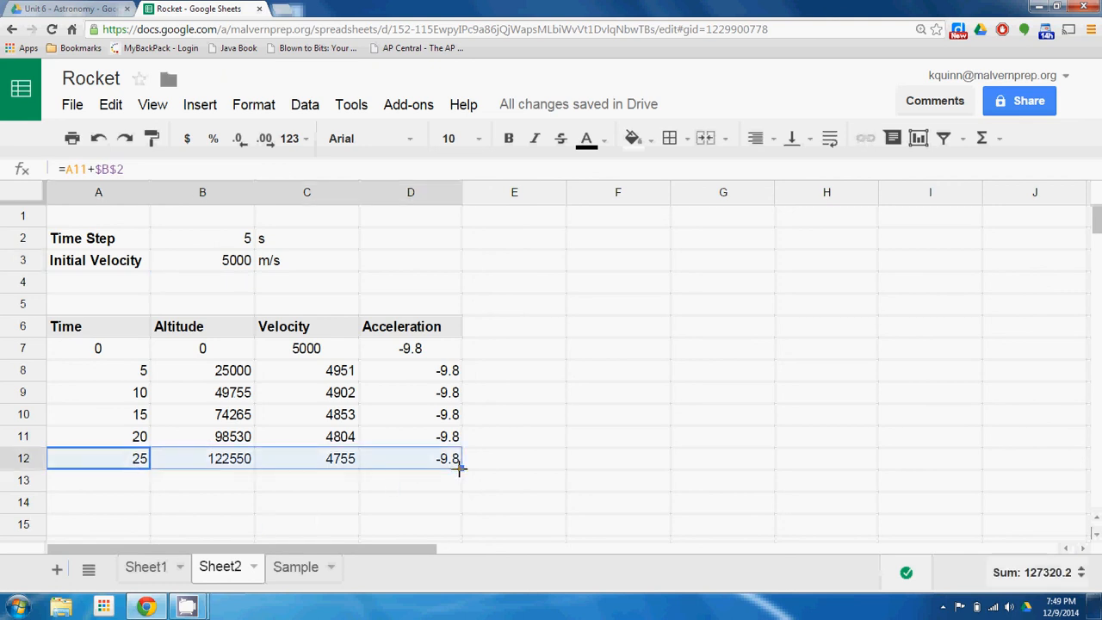
drag(459, 468, 468, 384)
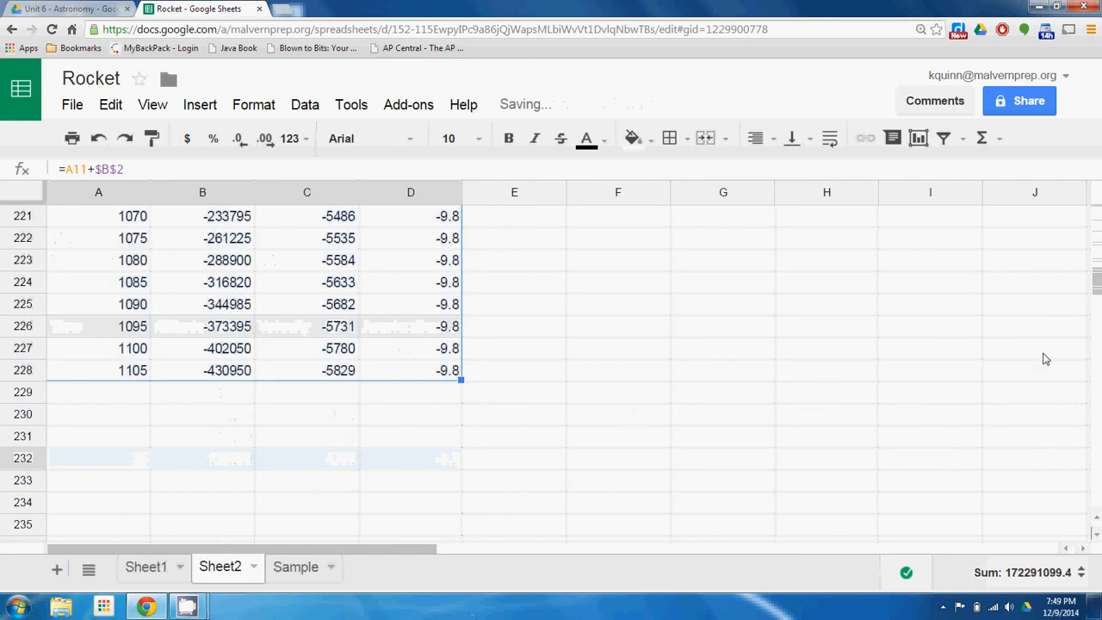
drag(1098, 275, 1098, 213)
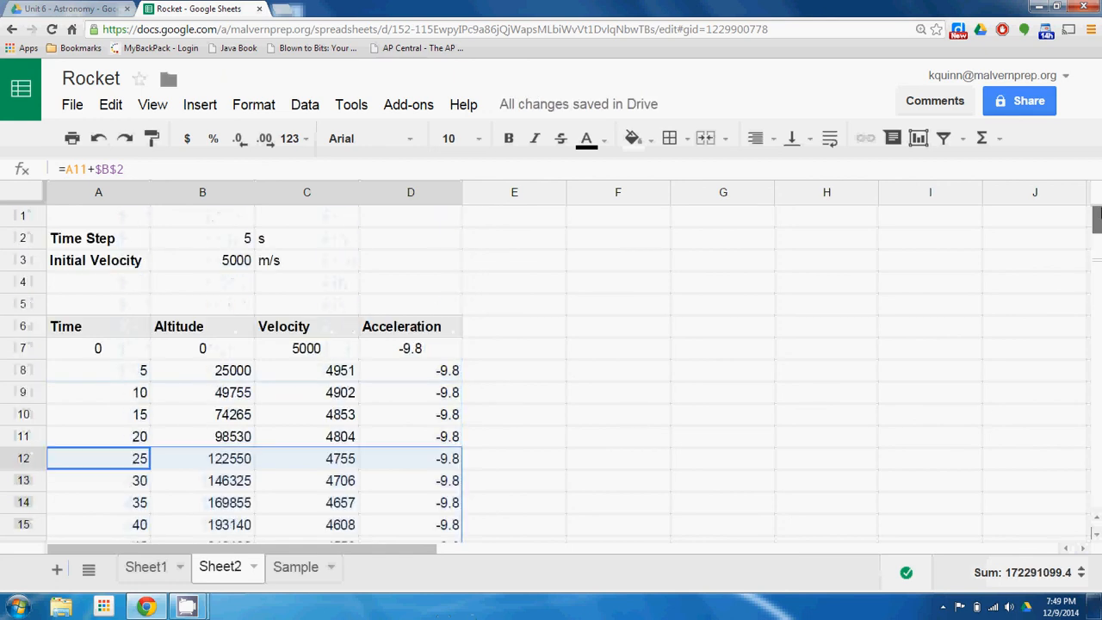
click(635, 397)
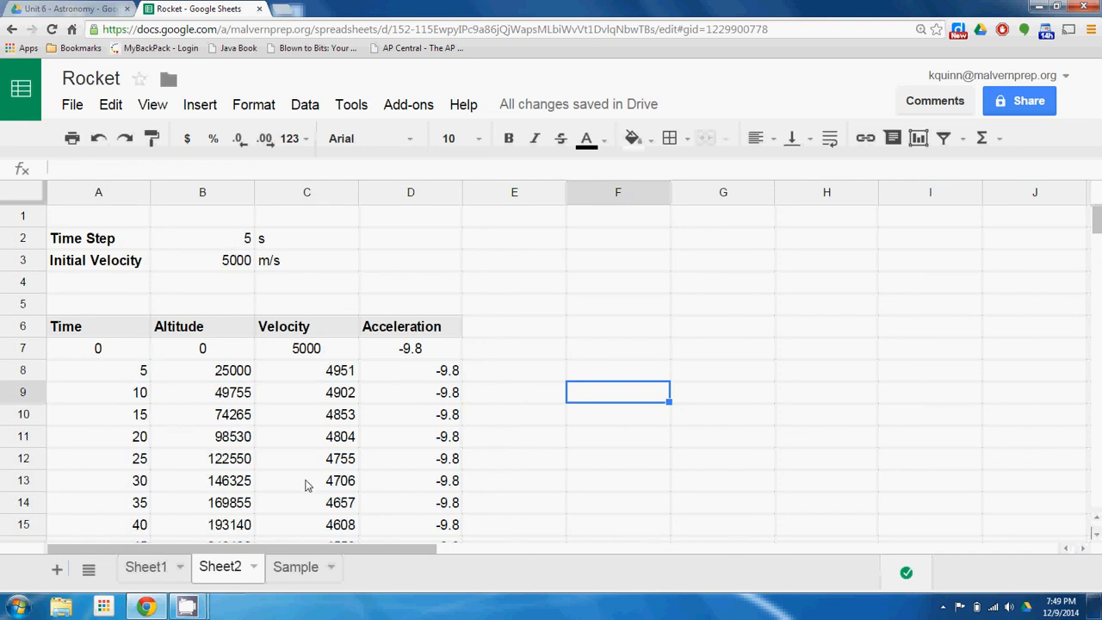
Step: Set the Time Step in B2 to 1 and the Initial Velocity in B3 to 2000
click(216, 238)
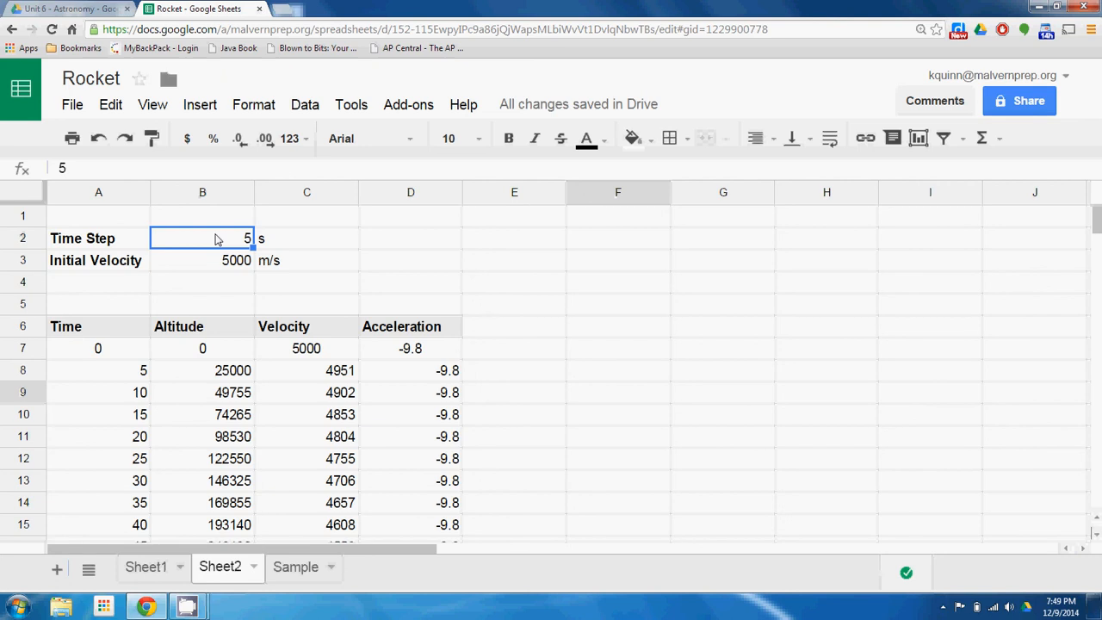
text(1)
key(Return)
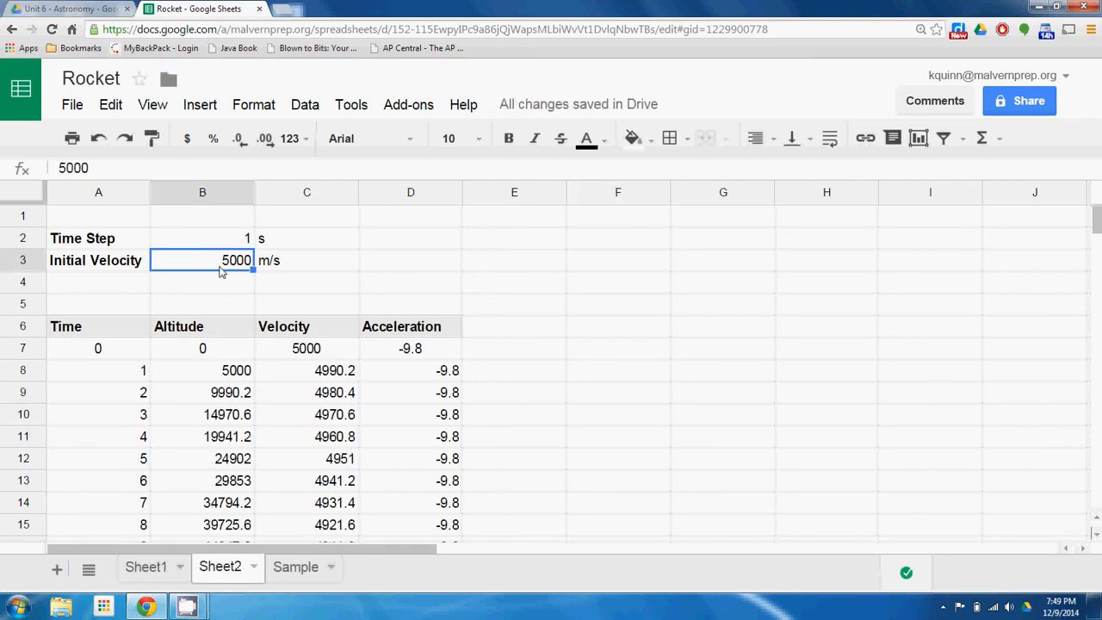
text(2000)
key(Return)
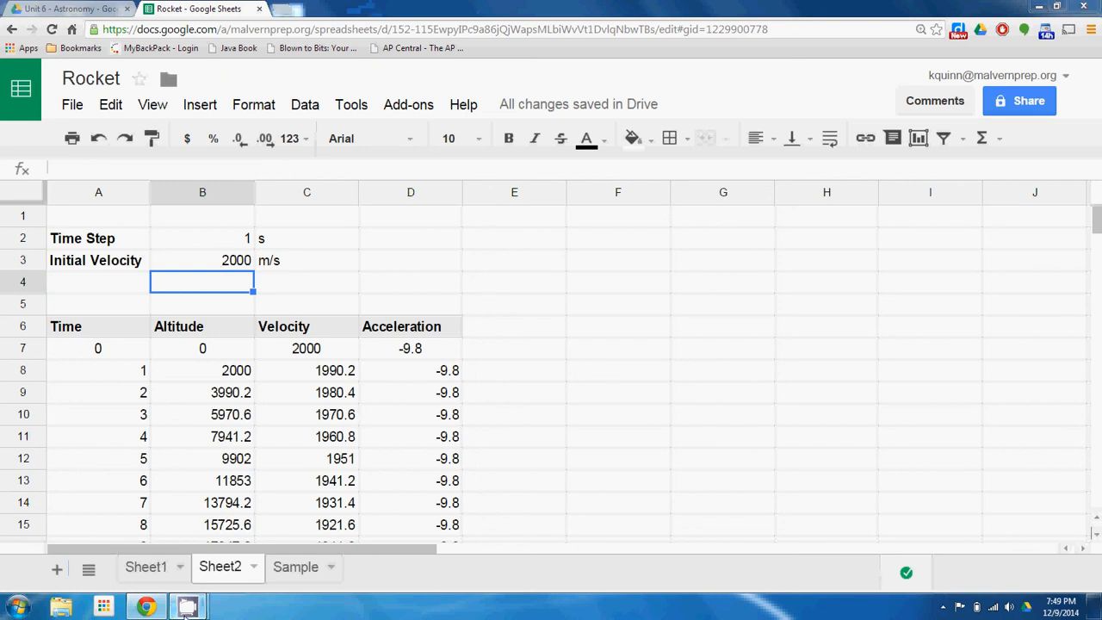
mouse_move(186, 608)
click(112, 529)
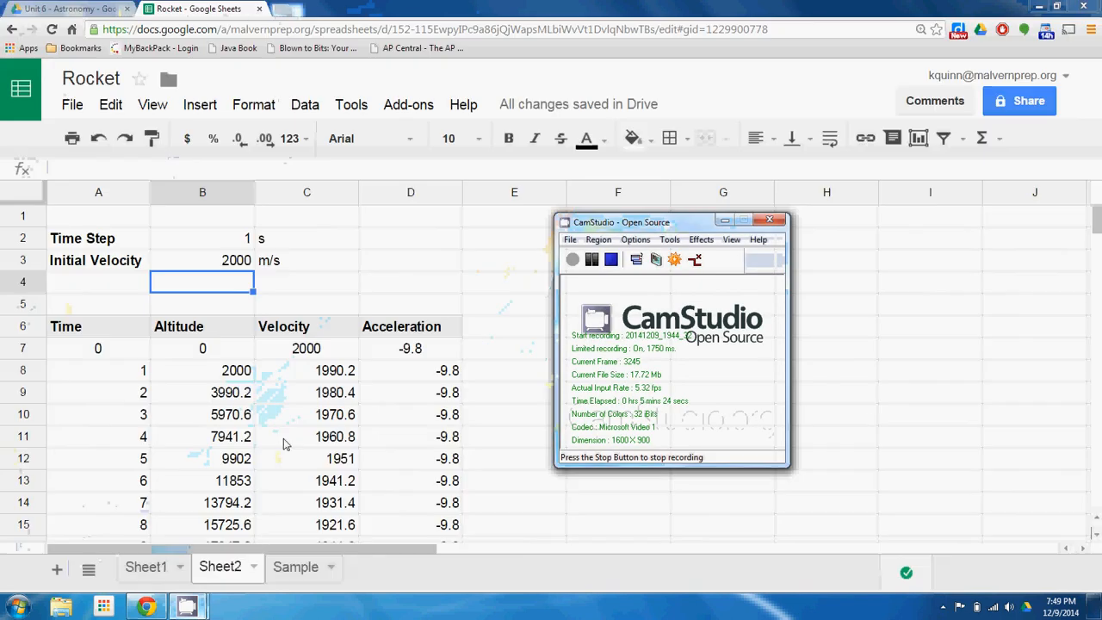